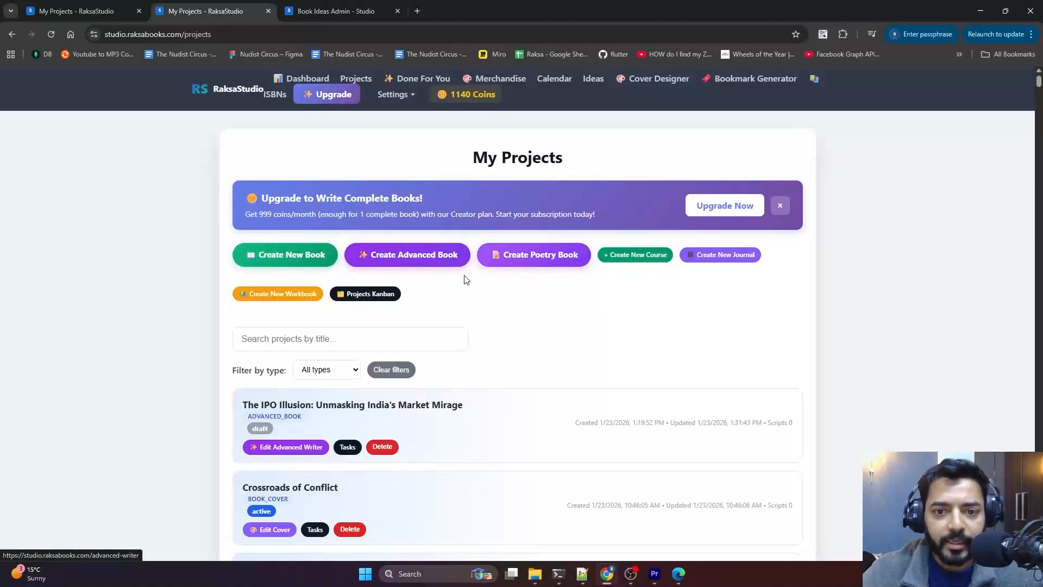
click(426, 260)
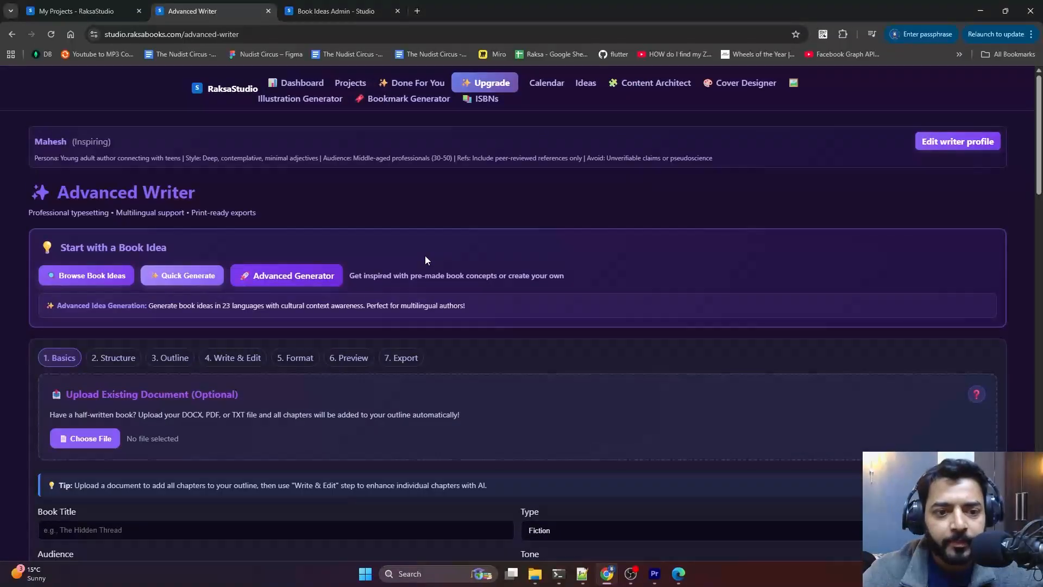
scroll(395, 289, down, 4)
click(16, 36)
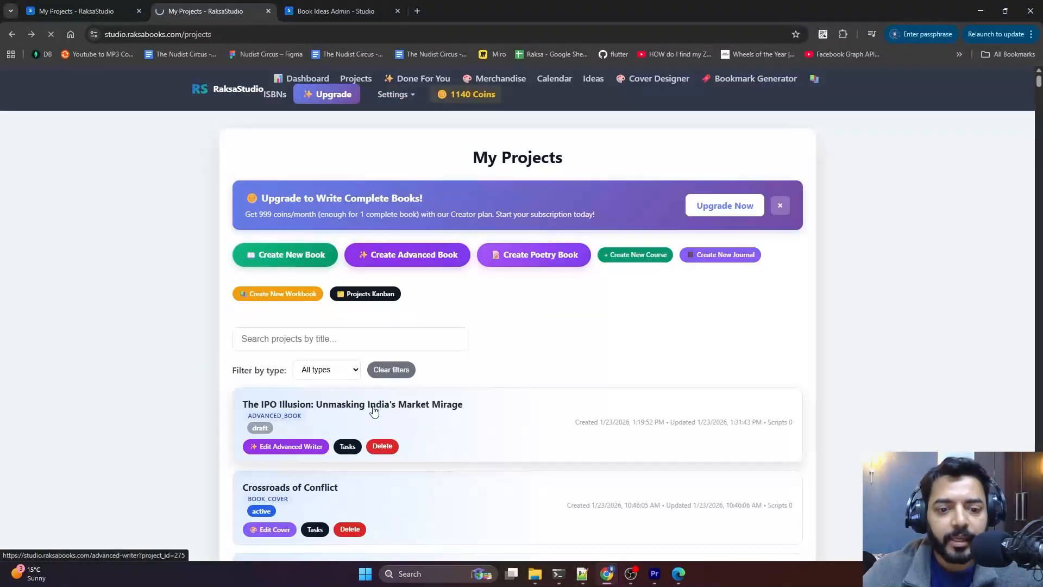
Open the project "The IPO Illusion: Unmasking India's Market Mirage" and advance through its outline to the Write & Edit stage
click(374, 409)
scroll(484, 400, down, 5)
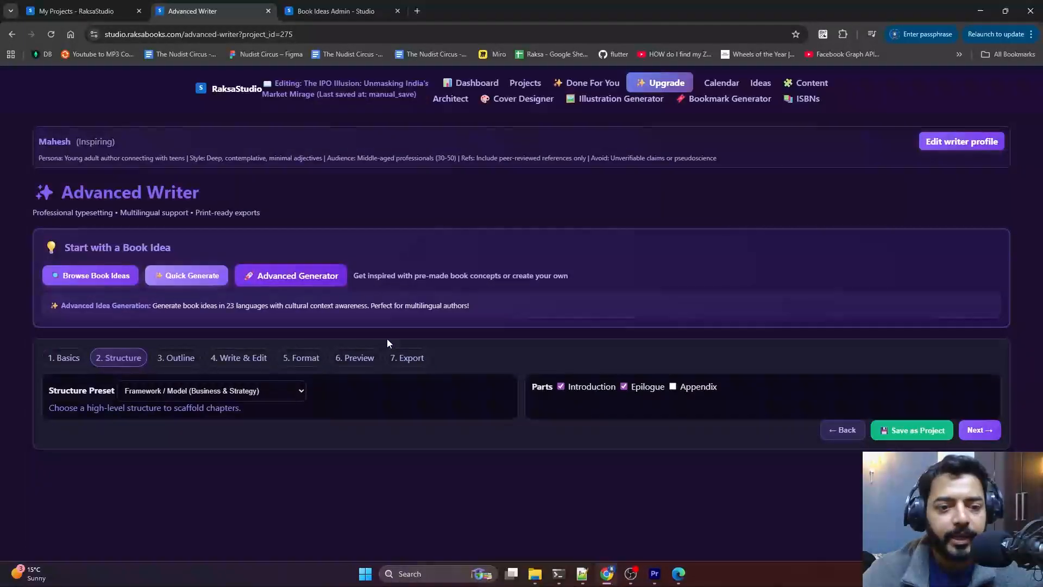
click(979, 430)
scroll(559, 357, down, 10)
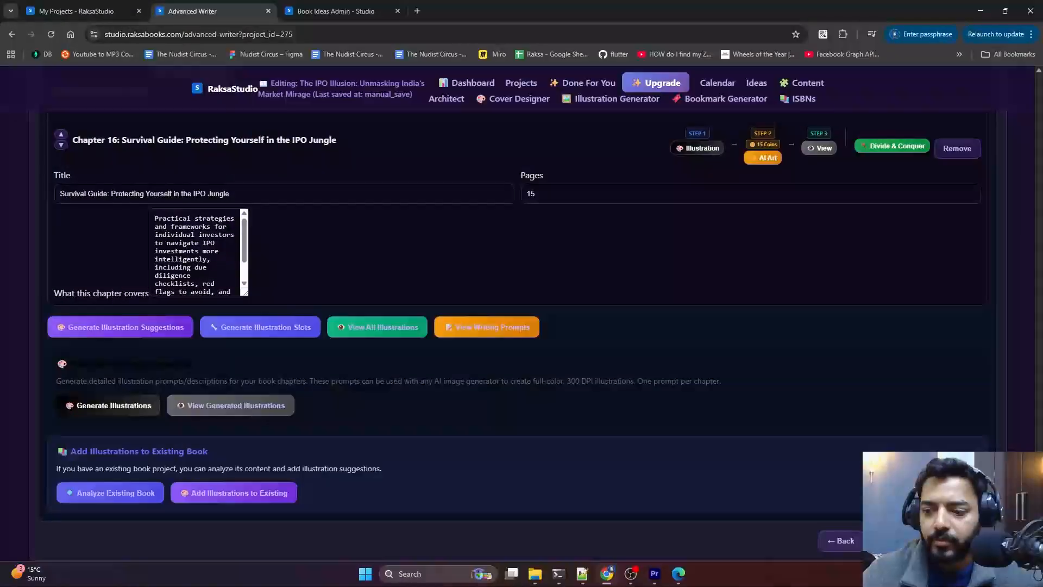
click(978, 540)
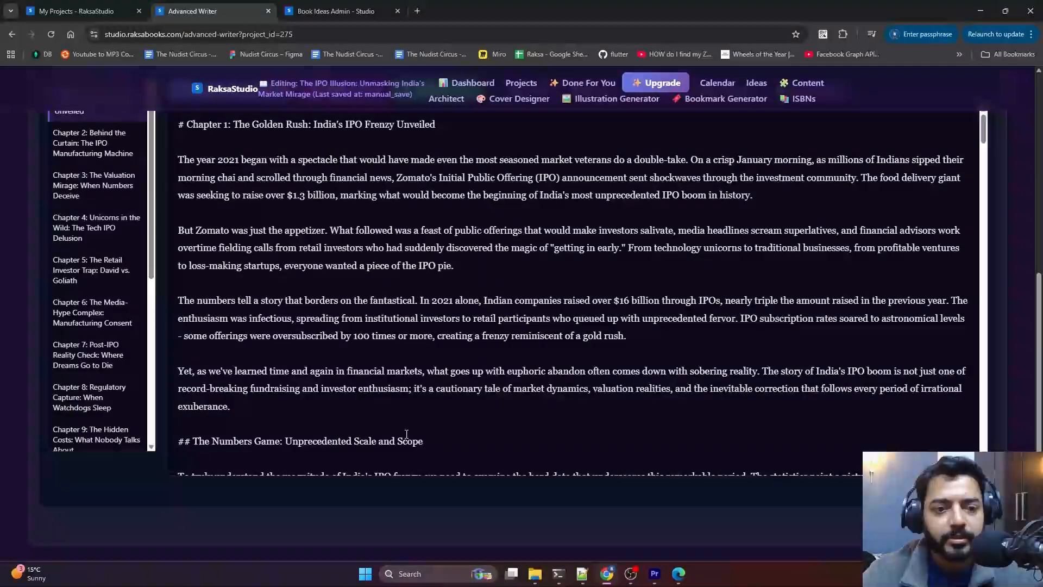
Examine the # and ## heading markers in the text of Chapter 1
scroll(334, 325, down, 1)
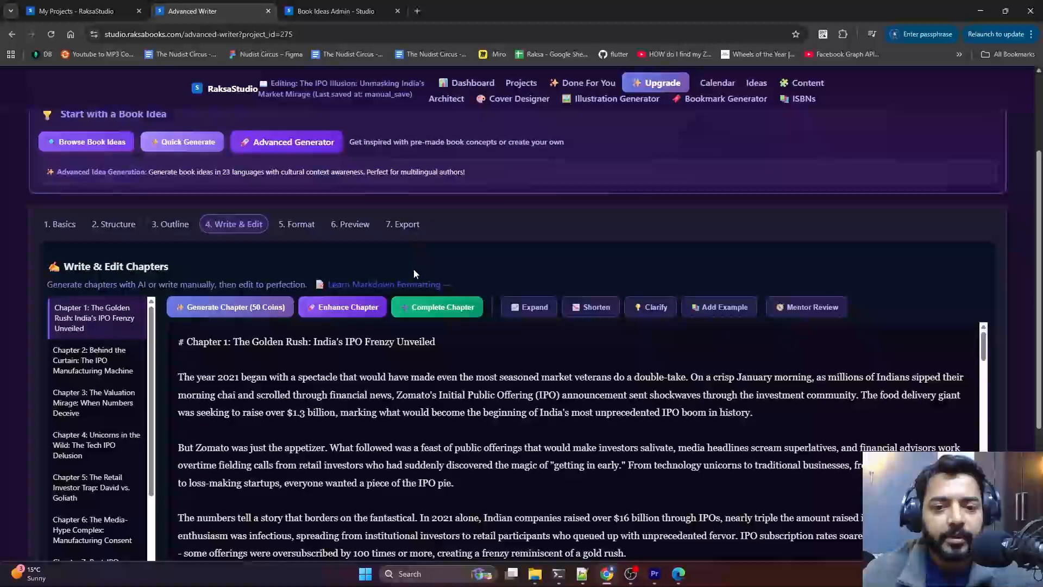
drag(453, 349, 171, 344)
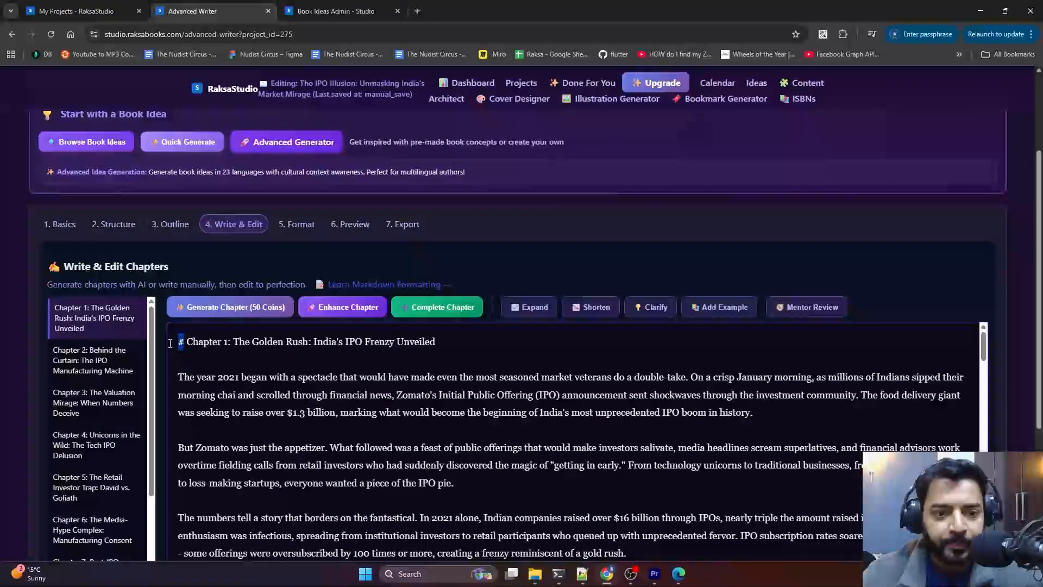
click(229, 351)
drag(185, 342, 171, 341)
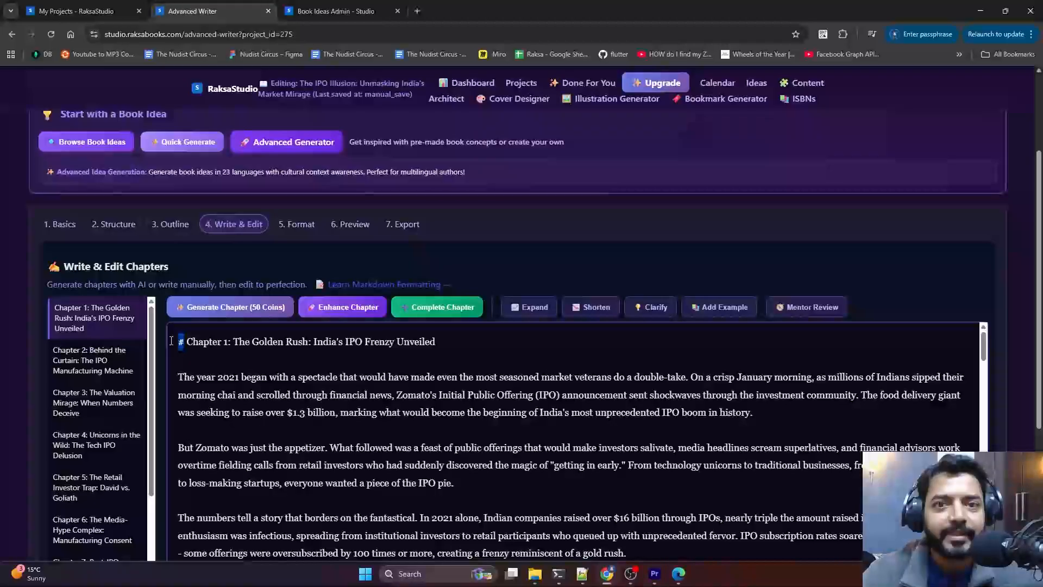
scroll(335, 407, down, 1)
scroll(335, 408, down, 7)
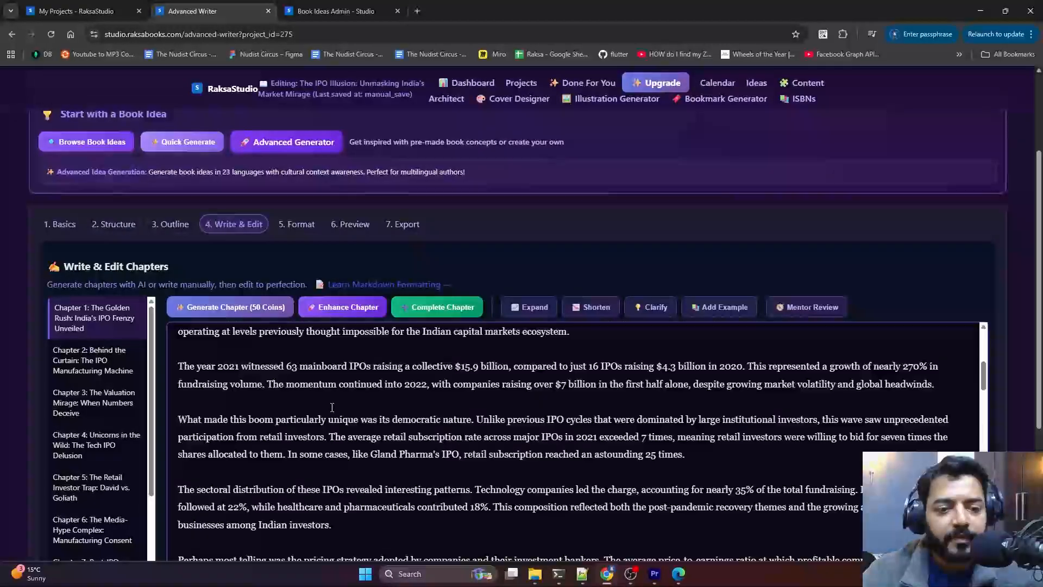
scroll(190, 442, up, 3)
drag(190, 442, 176, 443)
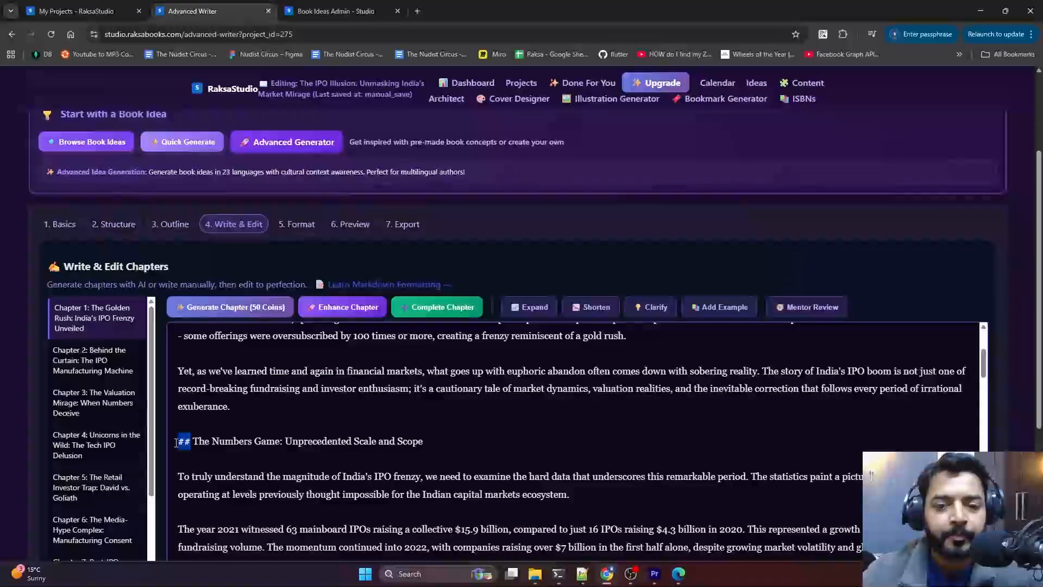
Open the Learn Markdown Formatting guide in a new browser tab and switch to it
right_click(373, 287)
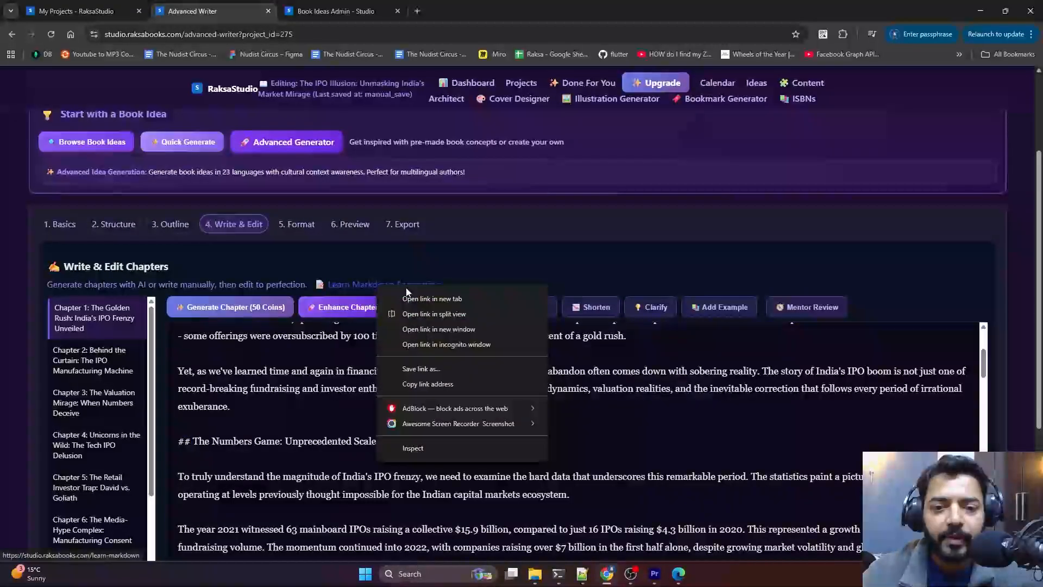
click(306, 388)
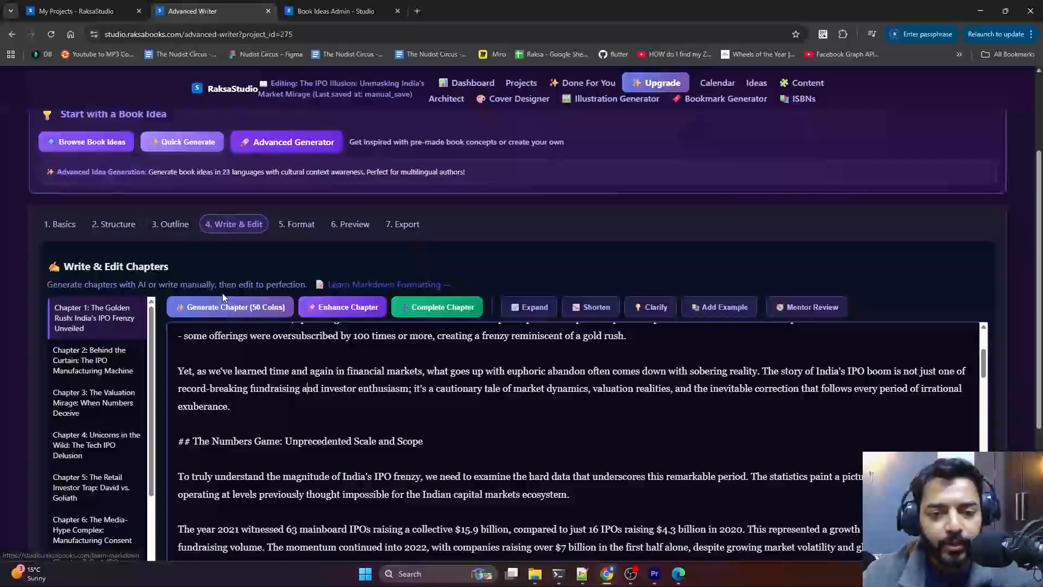
right_click(411, 285)
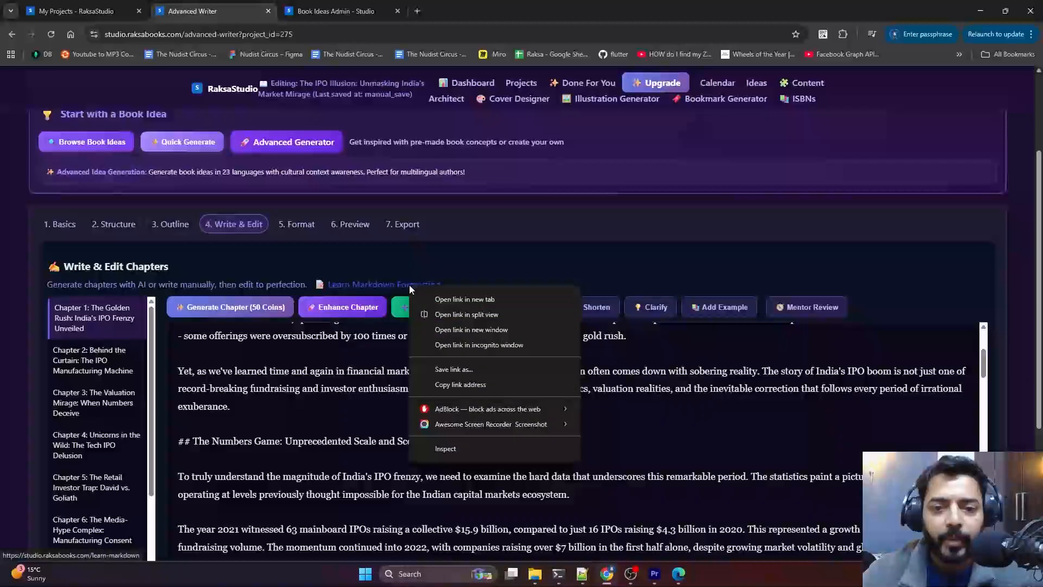
click(438, 293)
click(388, 20)
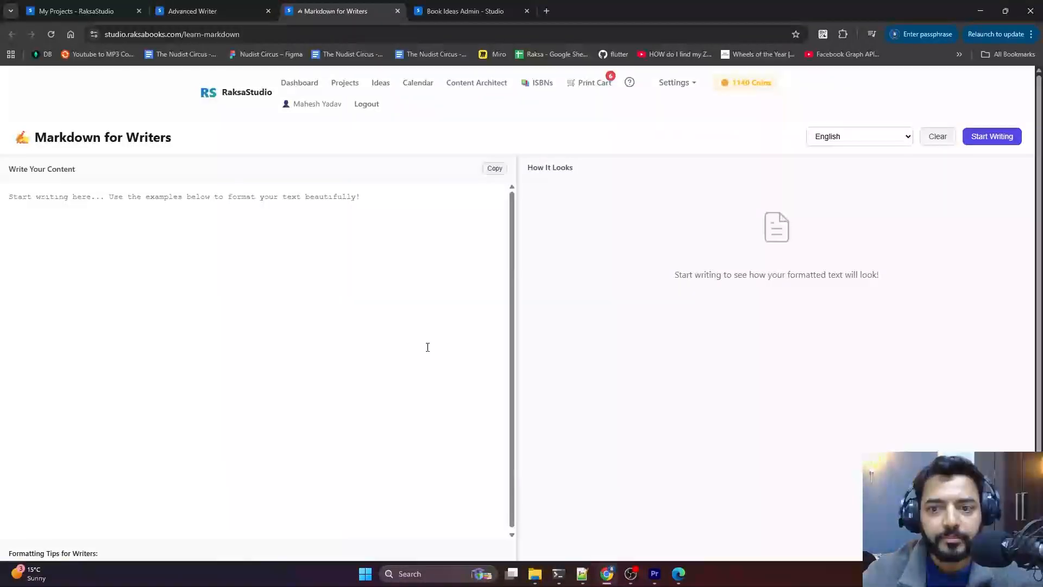
Load the Chapter Titles formatting example and compare the main title's markup with its rendered preview
scroll(477, 318, down, 1)
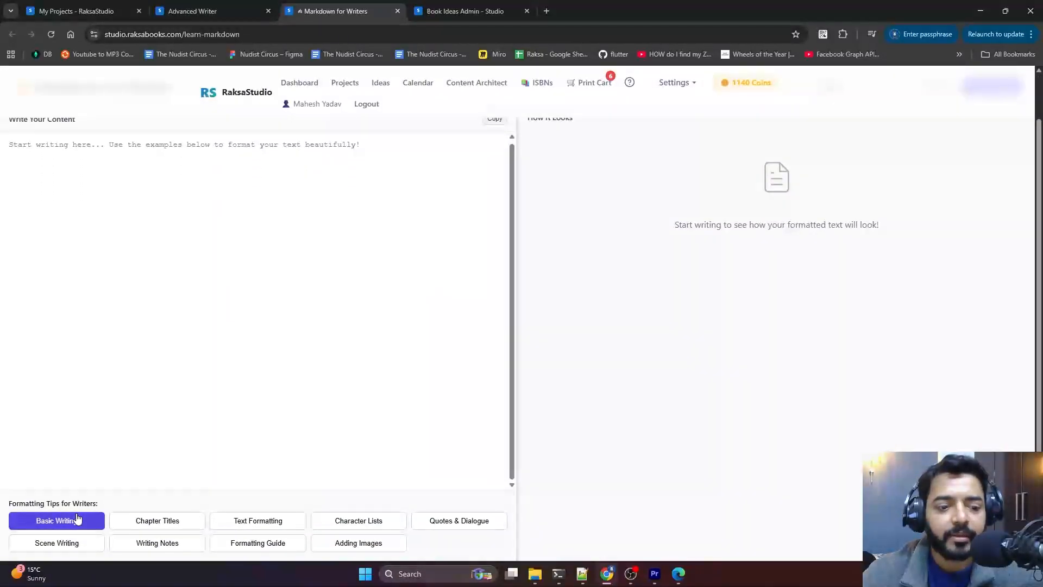
click(182, 527)
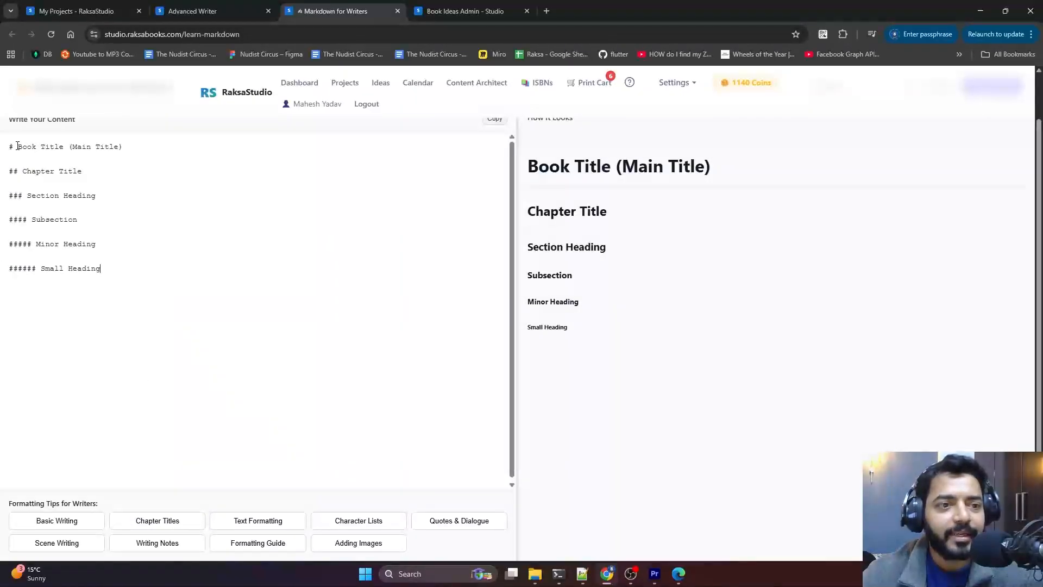
click(132, 150)
drag(179, 146, 7, 148)
drag(725, 178, 524, 172)
Add the top-level heading "# This is a book title" below the example headings, leaving blank lines in between
click(184, 272)
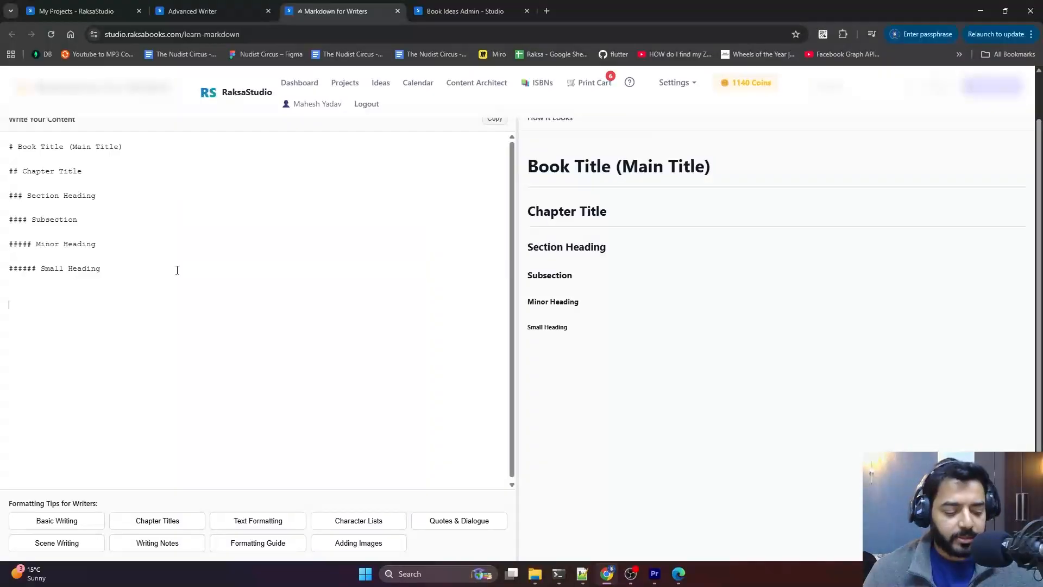
text(# Boo)
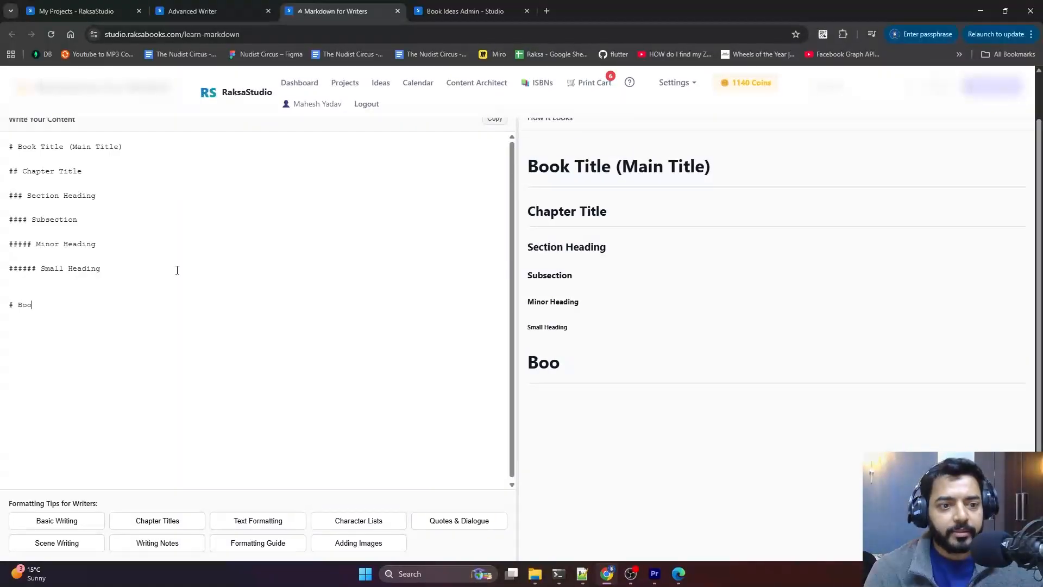
key(BackSpace)
key(BackSpace)
key(BackSpace)
text(Th)
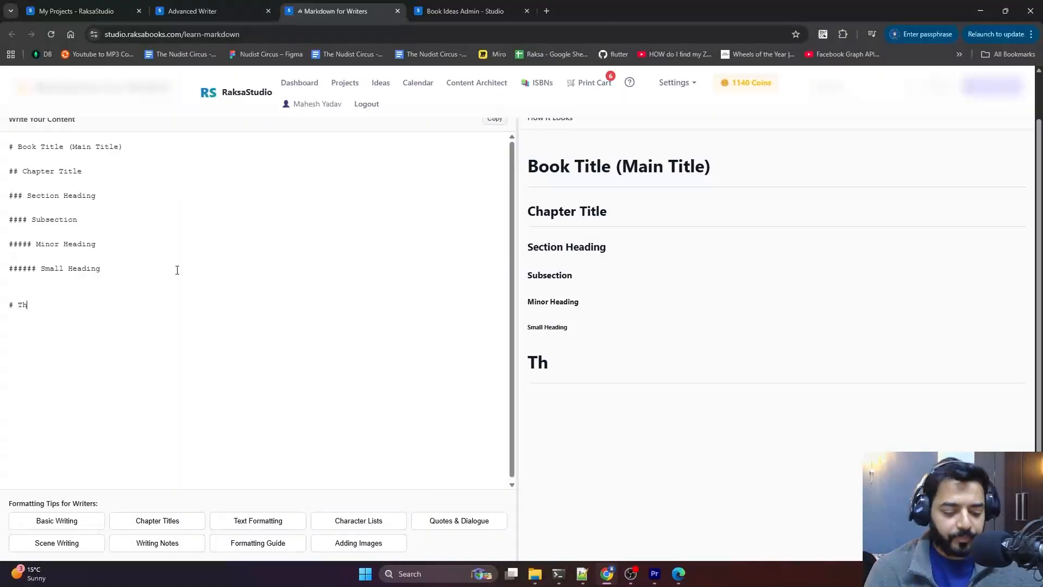
text(is is s)
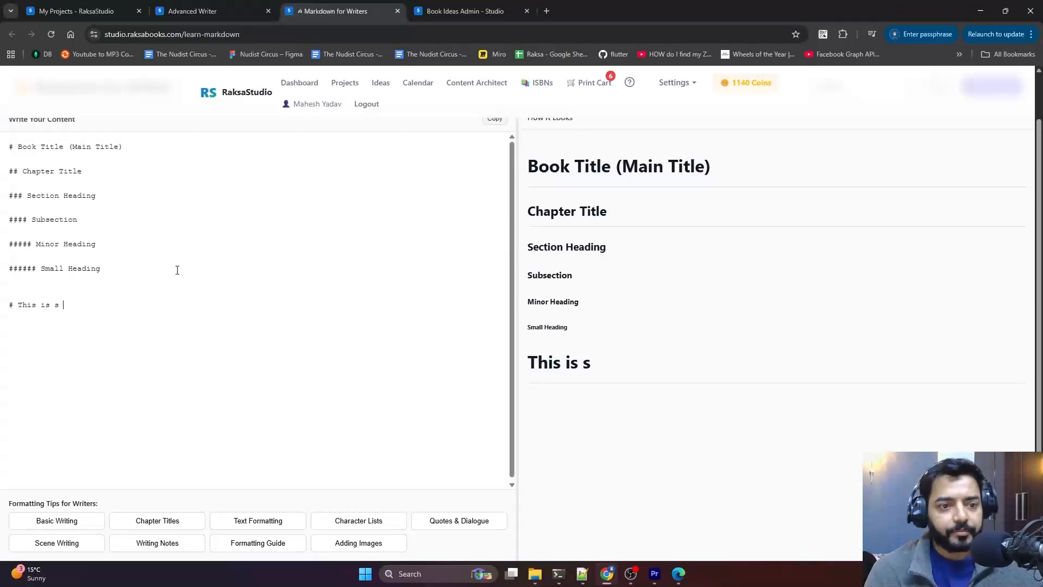
key(BackSpace)
key(BackSpace)
text(a book title)
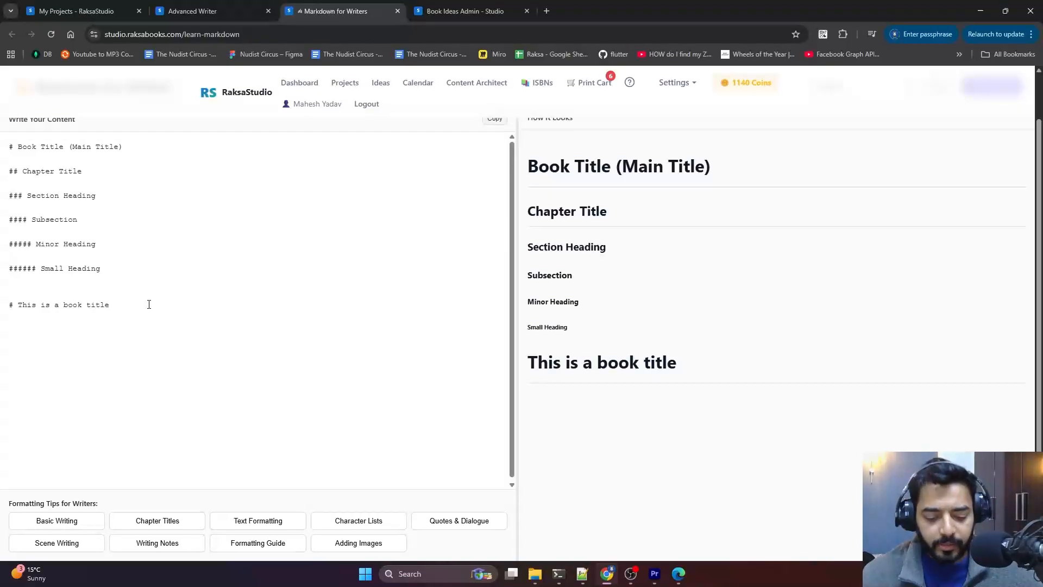
Add the lines "## Chapter Title" and "### Section Heading" under the new book title and check their preview
text(##)
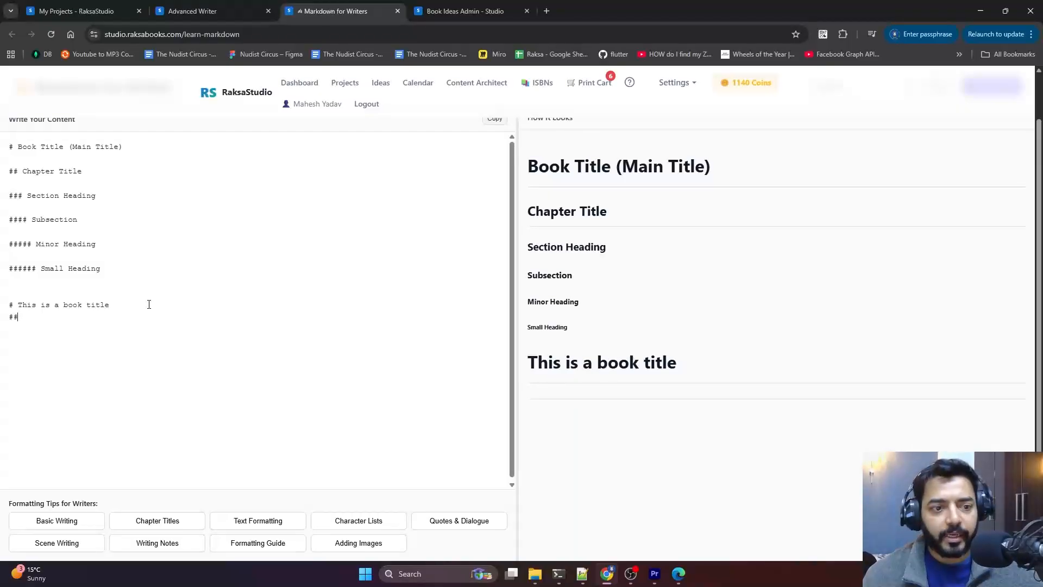
text( Cha)
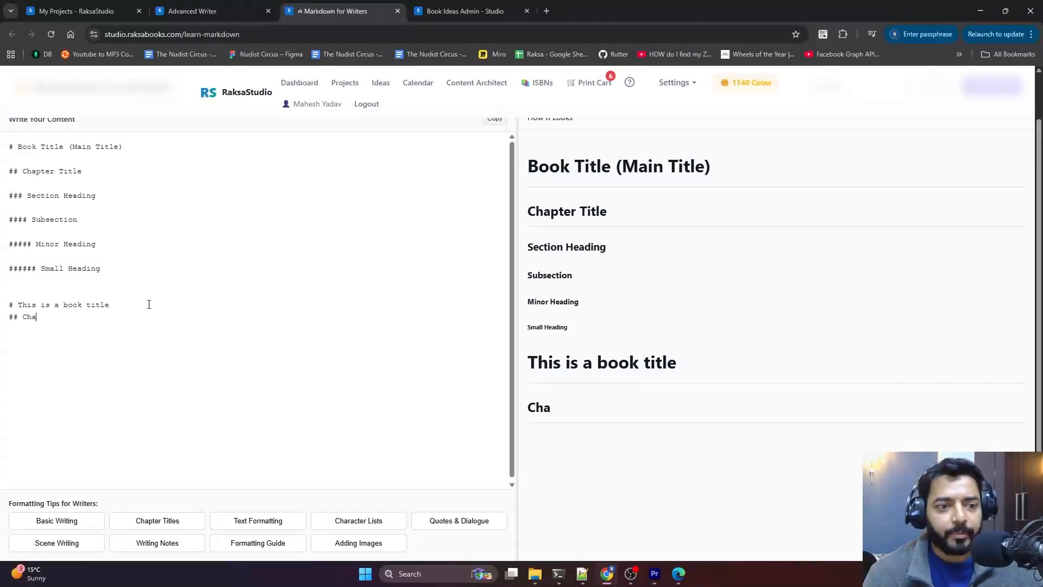
text(pter Til)
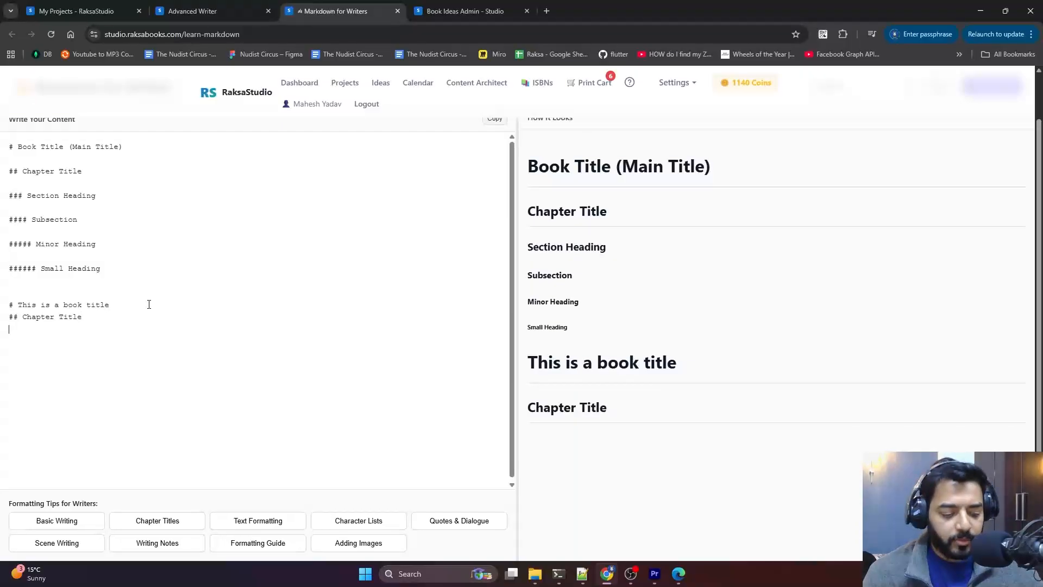
text(###)
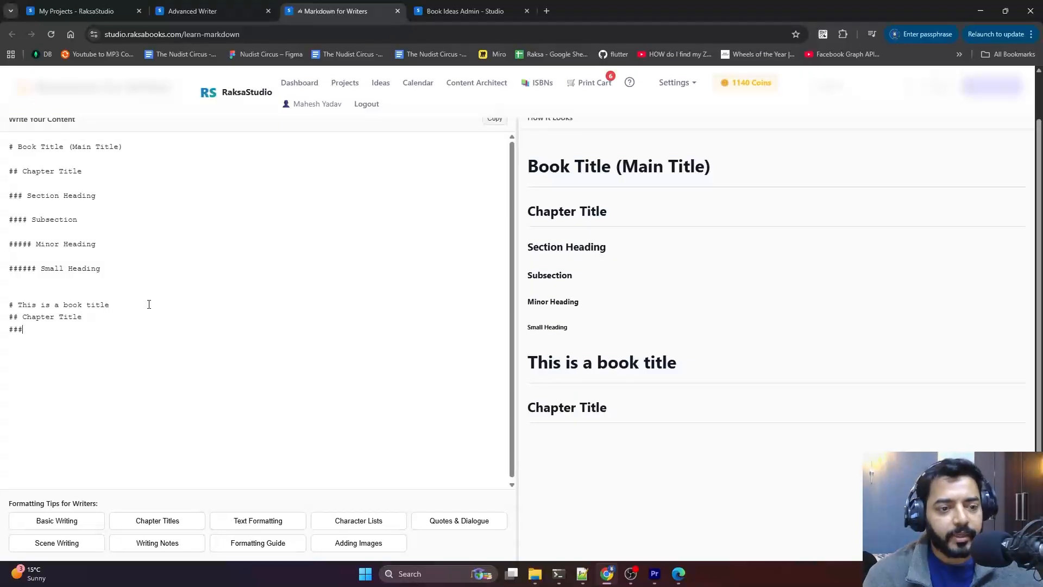
text(#Se)
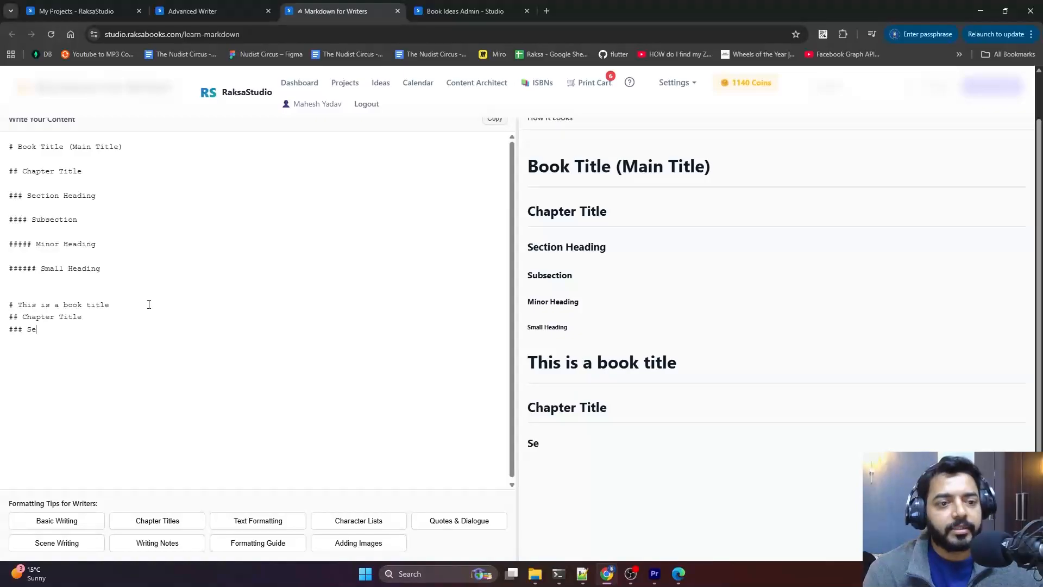
text(ction Heading)
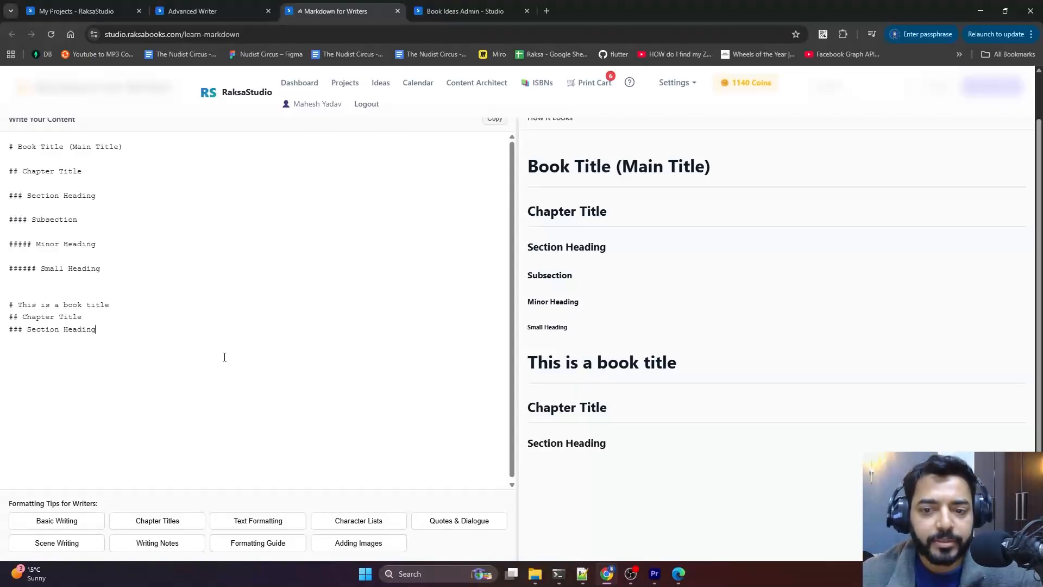
drag(618, 448, 502, 359)
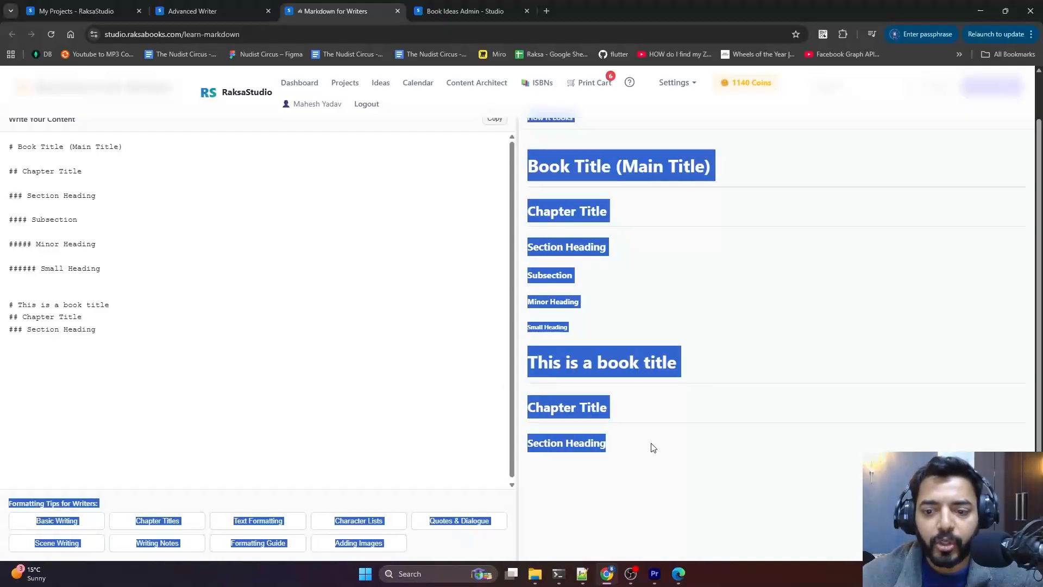
click(625, 451)
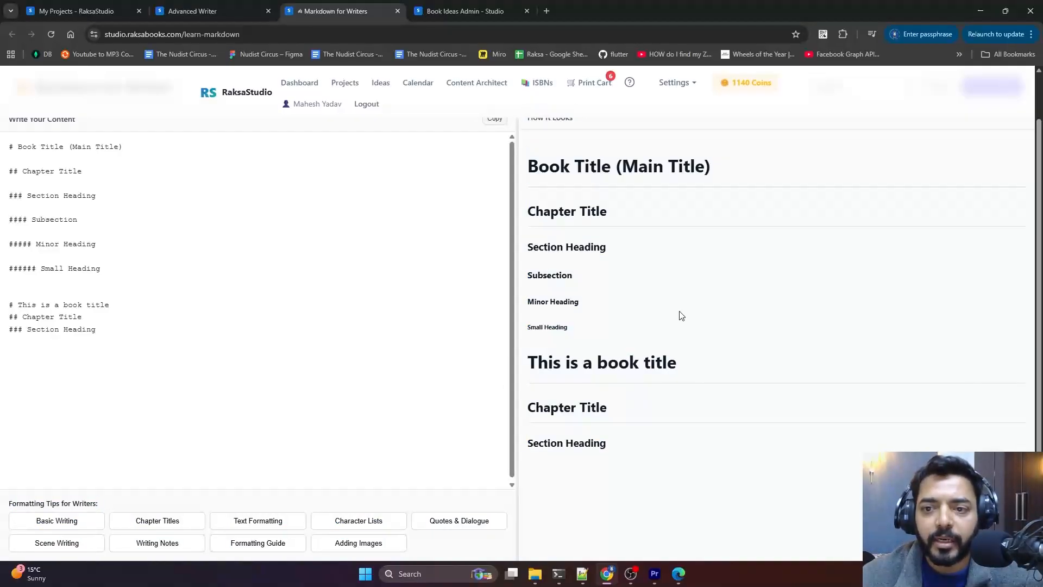
Add the fourth-level heading "#### SUBSECTION" under the section heading and review the new headings in the preview
click(117, 333)
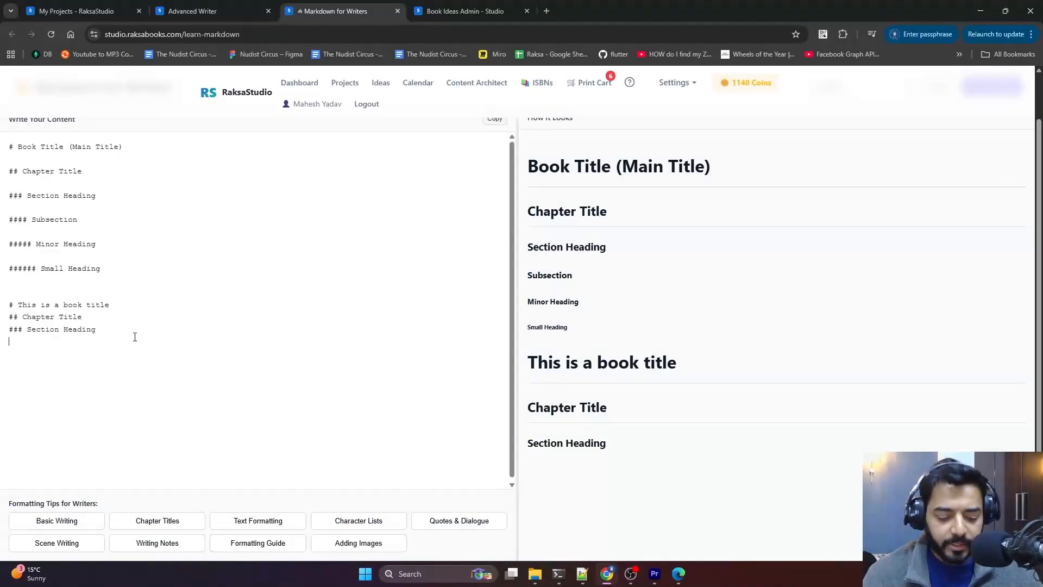
key(Return)
text(####)
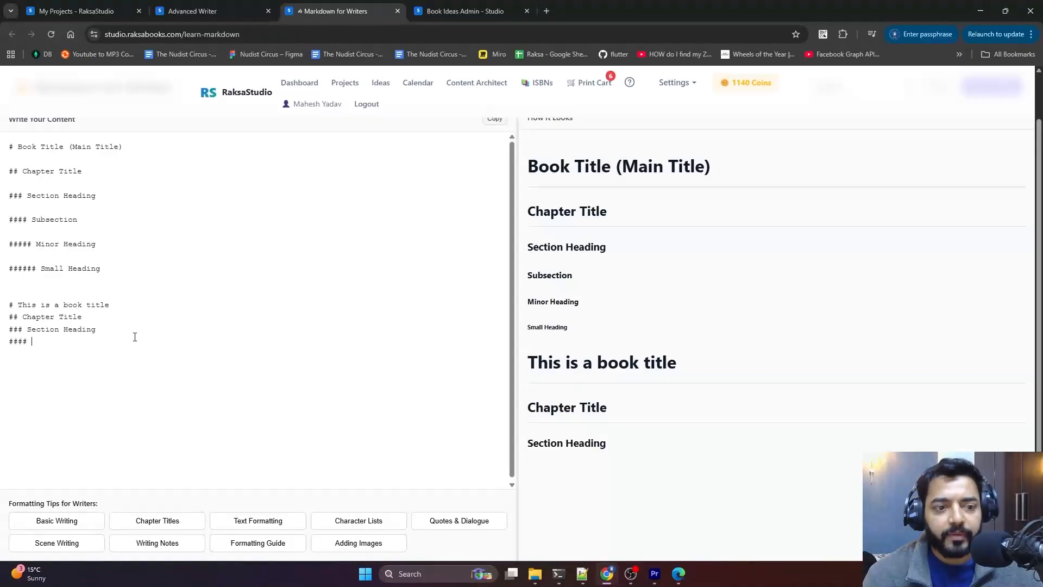
text( S)
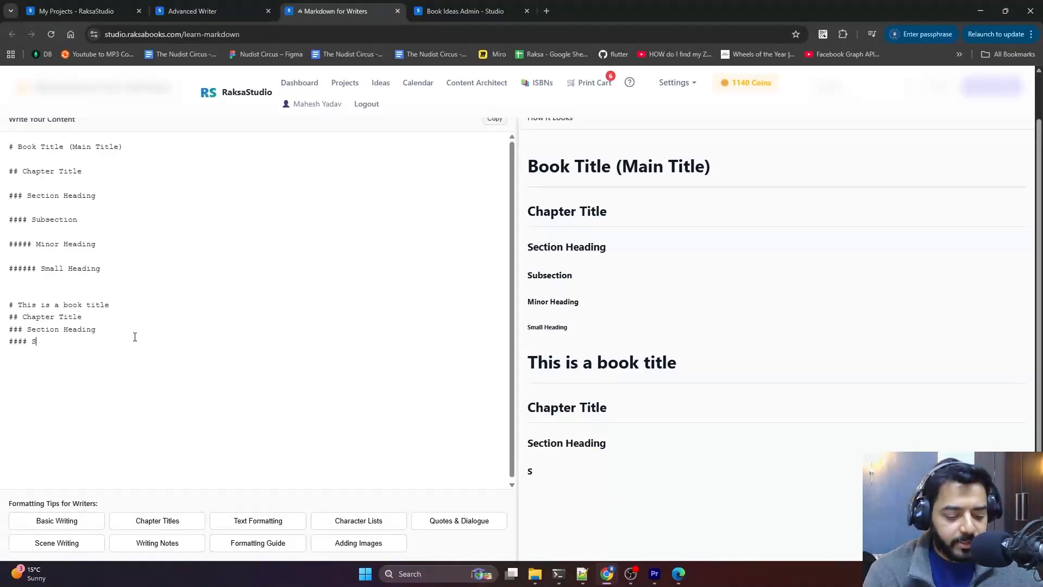
text(UBSECTION)
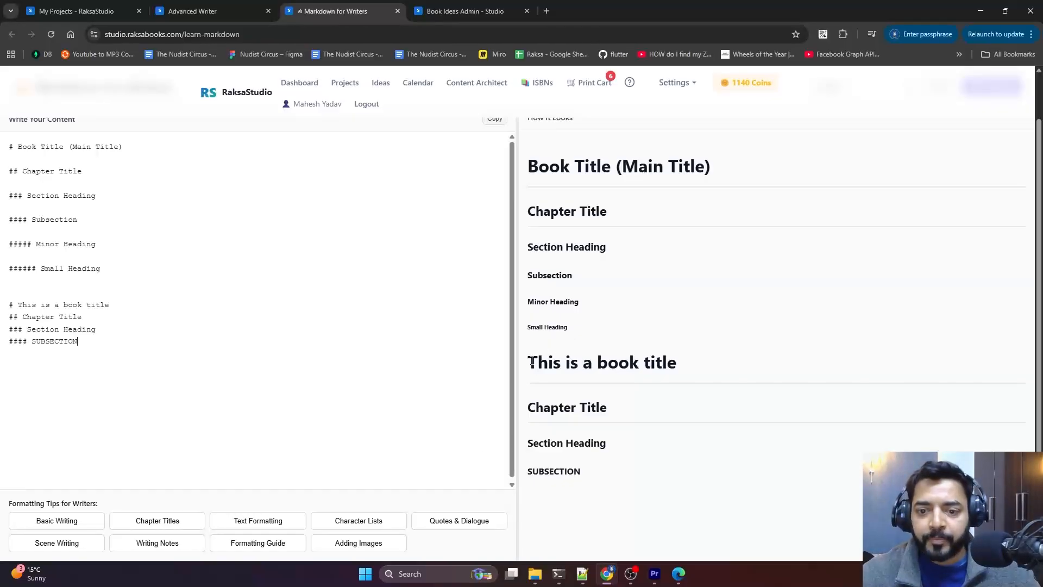
drag(531, 361, 596, 475)
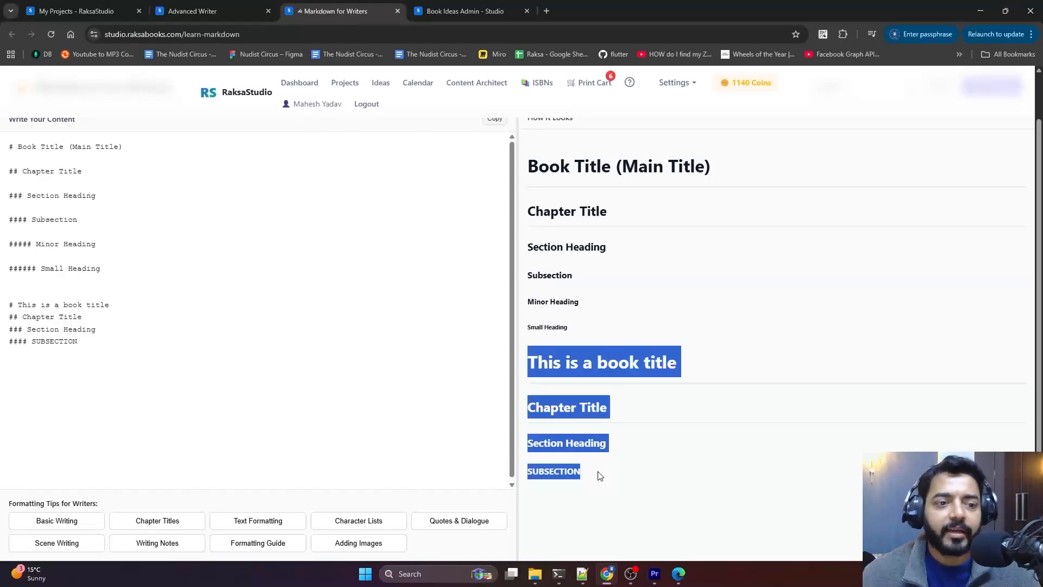
click(28, 306)
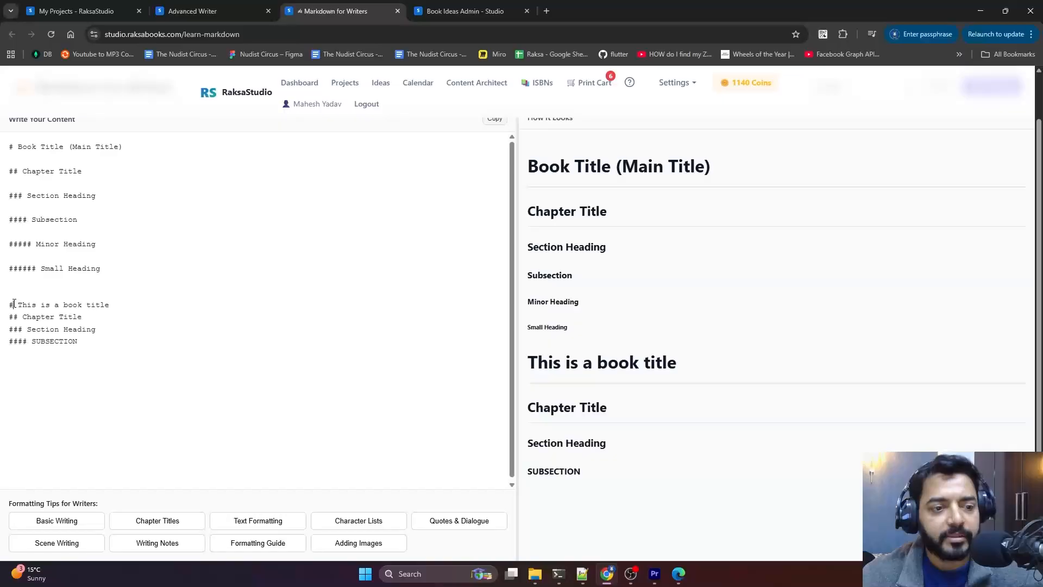
Load the Text Formatting example and add the line "**BOLD**" below it, with blank lines in between
click(258, 522)
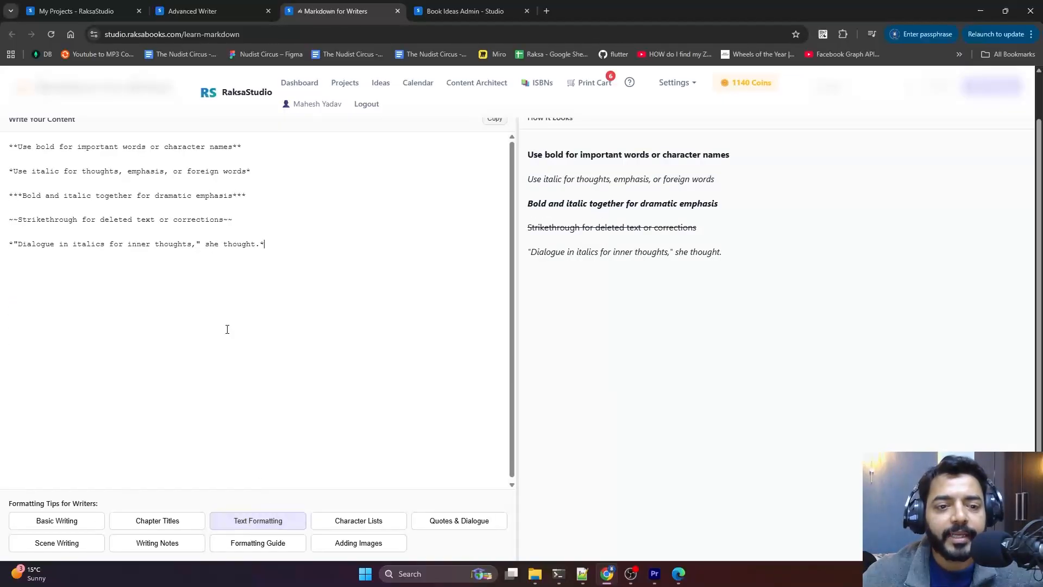
drag(243, 145, 3, 145)
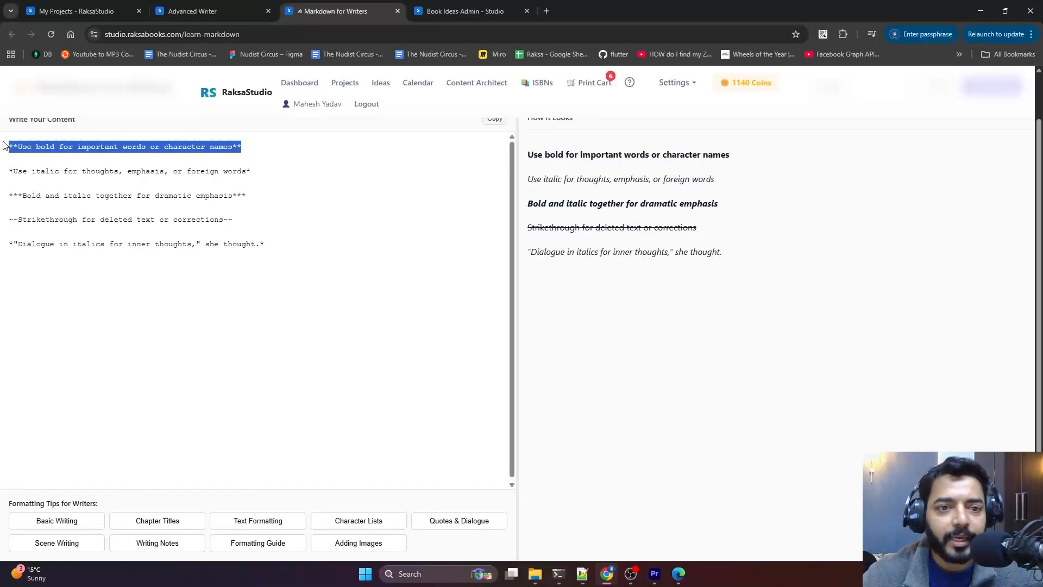
click(279, 245)
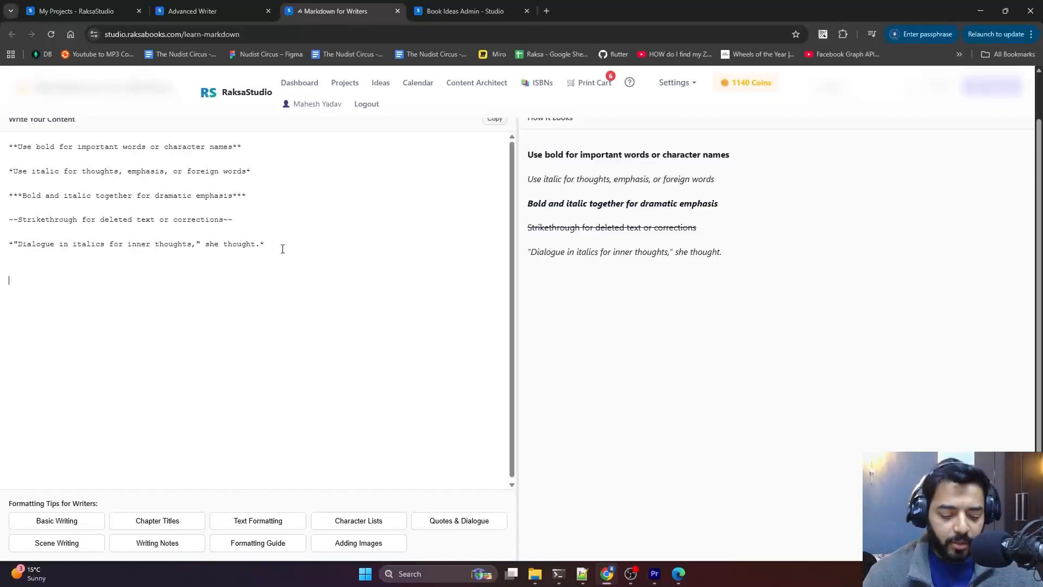
text(B)
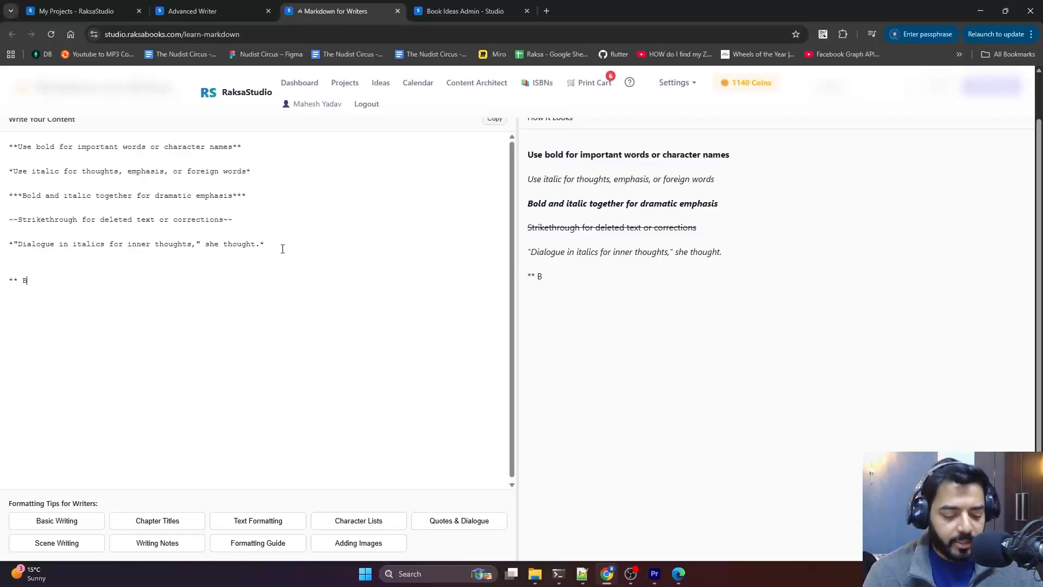
text(OLD "")
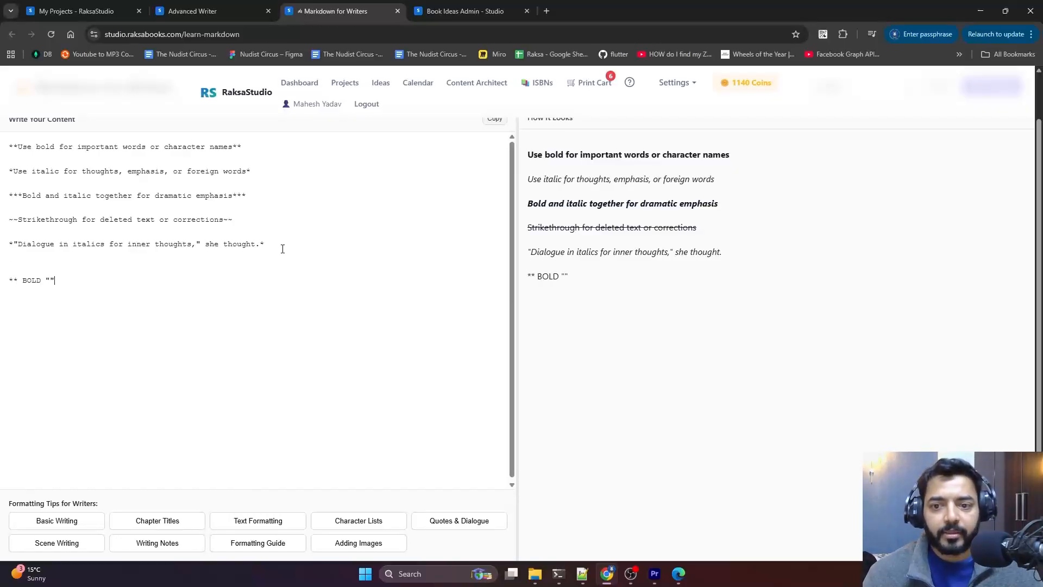
key(BackSpace)
text(**)
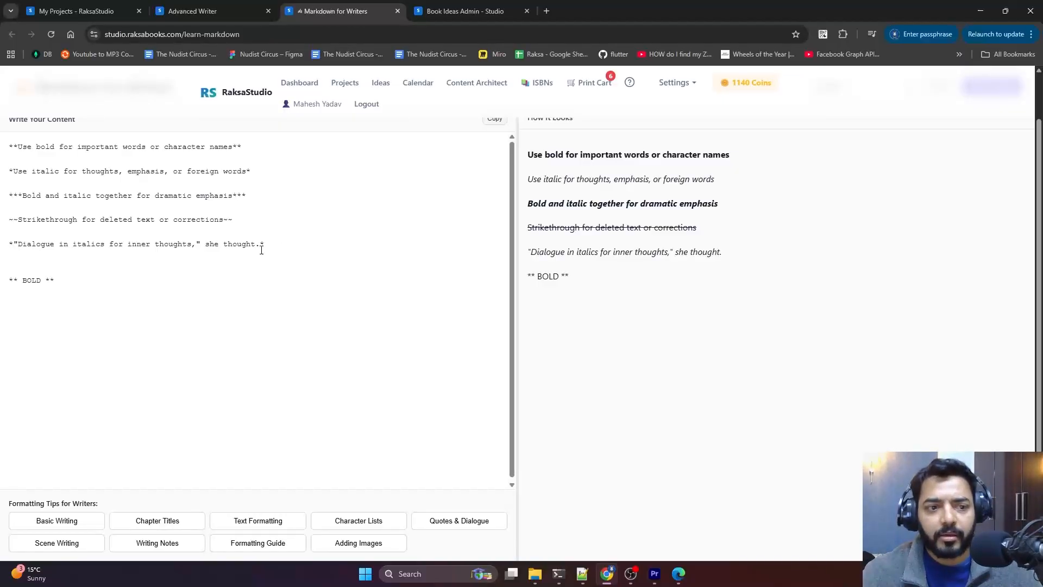
key(Delete)
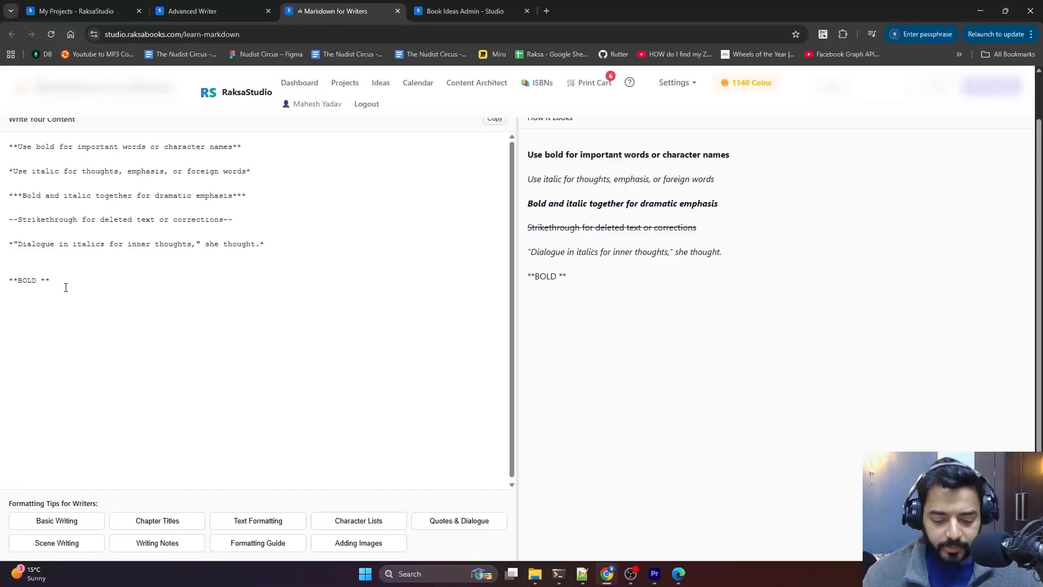
key(Left)
key(BackSpace)
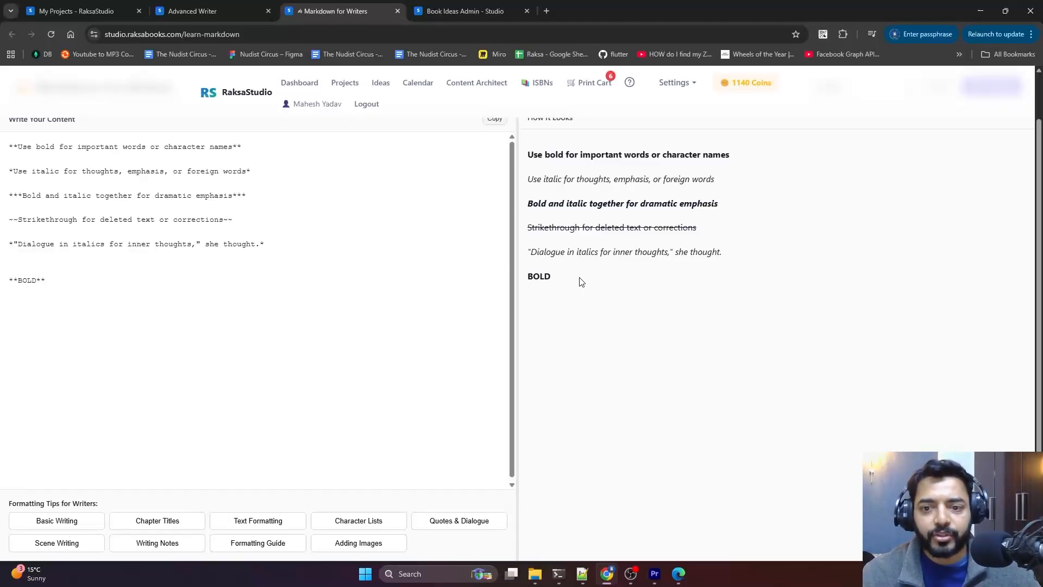
drag(581, 282, 530, 122)
Replace the word BOLD between the double asterisks with "This is how you make a text bold" and compare the line with its preview
click(108, 310)
double_click(32, 282)
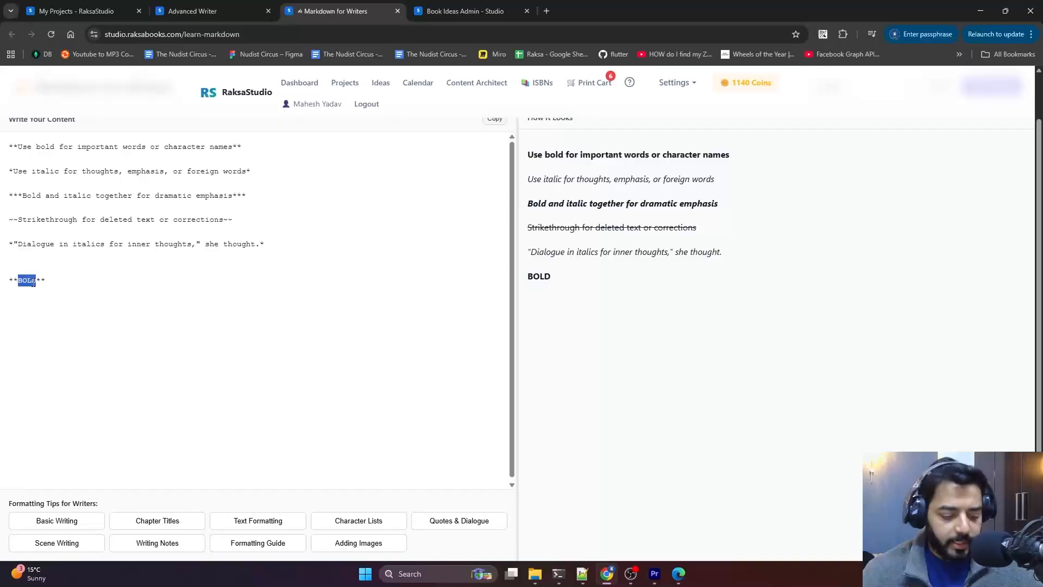
text(tHIS)
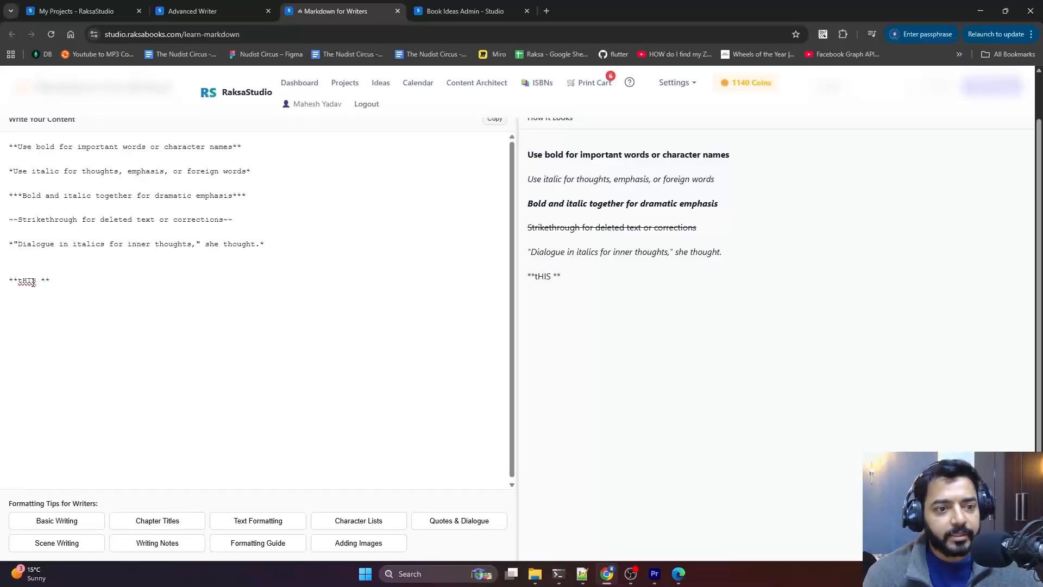
key(BackSpace)
key(BackSpace)
key(BackSpace)
key(BackSpace)
key(BackSpace)
text(This is )
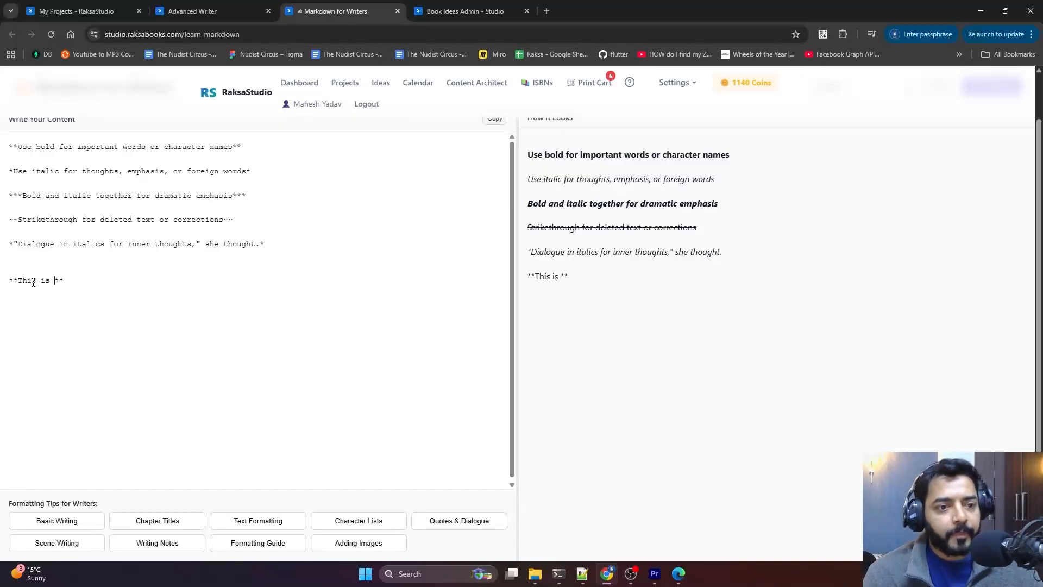
text(how you make )
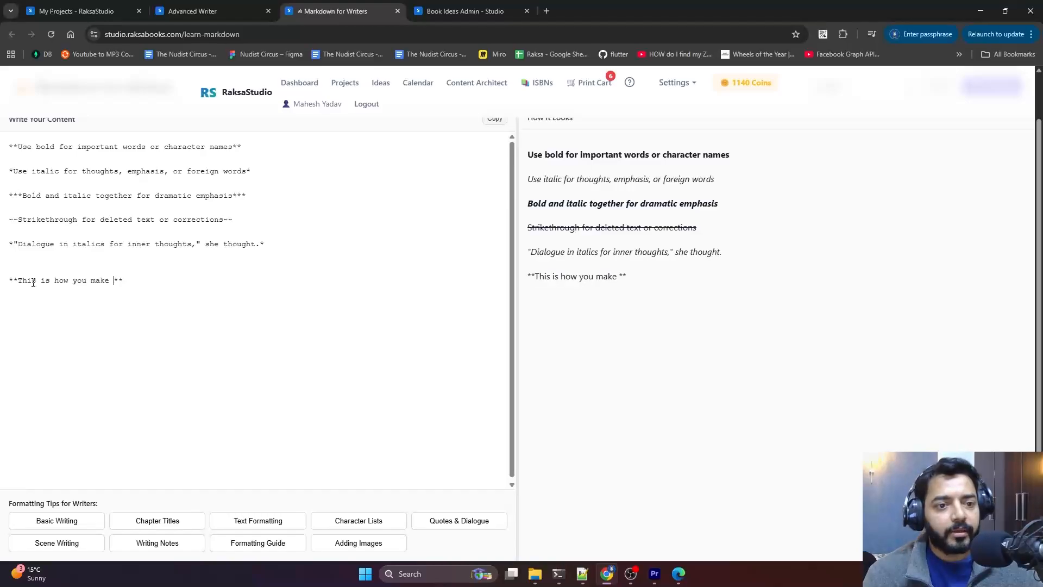
text(a text bold)
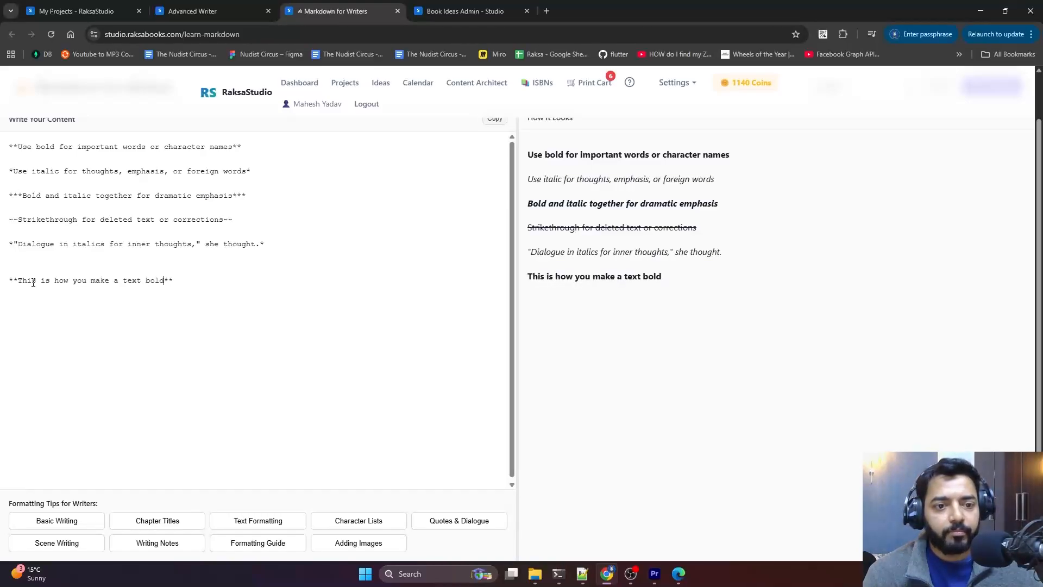
drag(173, 281, 4, 282)
drag(674, 278, 526, 277)
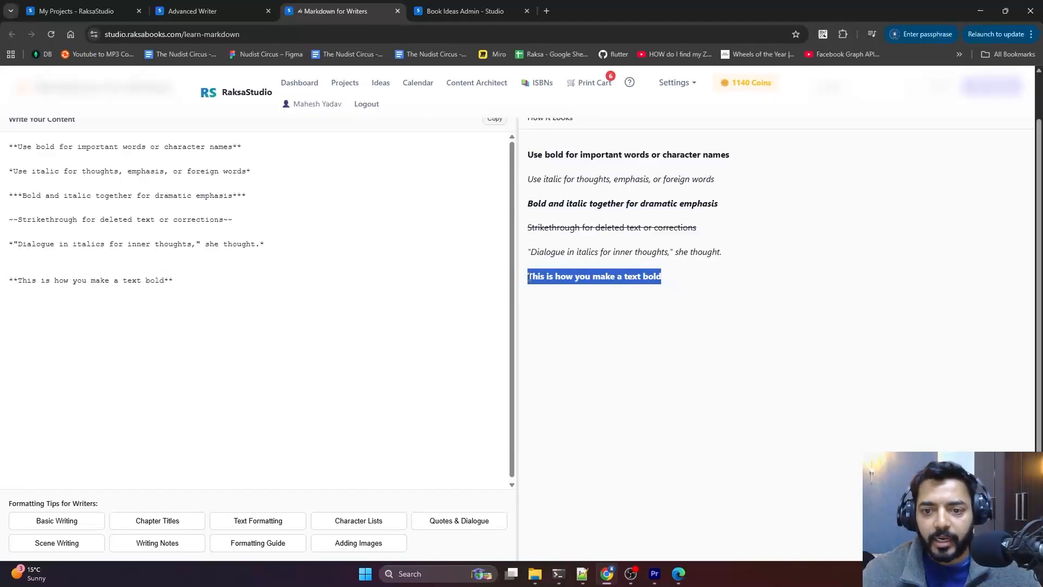
Review the italic example's markup and add the line "*This is how to make it italic*" below the new bold line
click(277, 323)
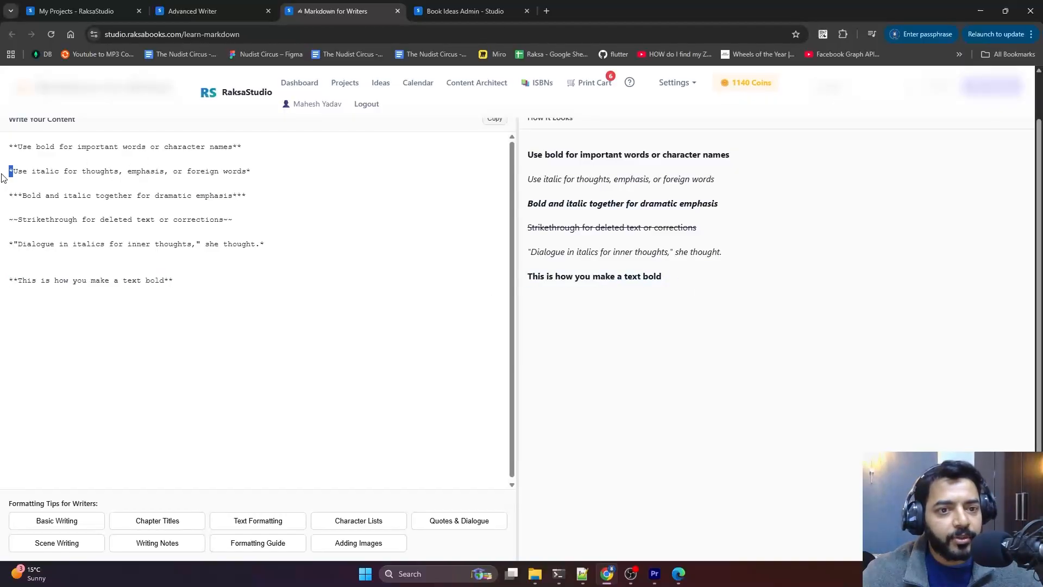
click(348, 164)
drag(258, 171, 3, 173)
scroll(655, 292, up, 1)
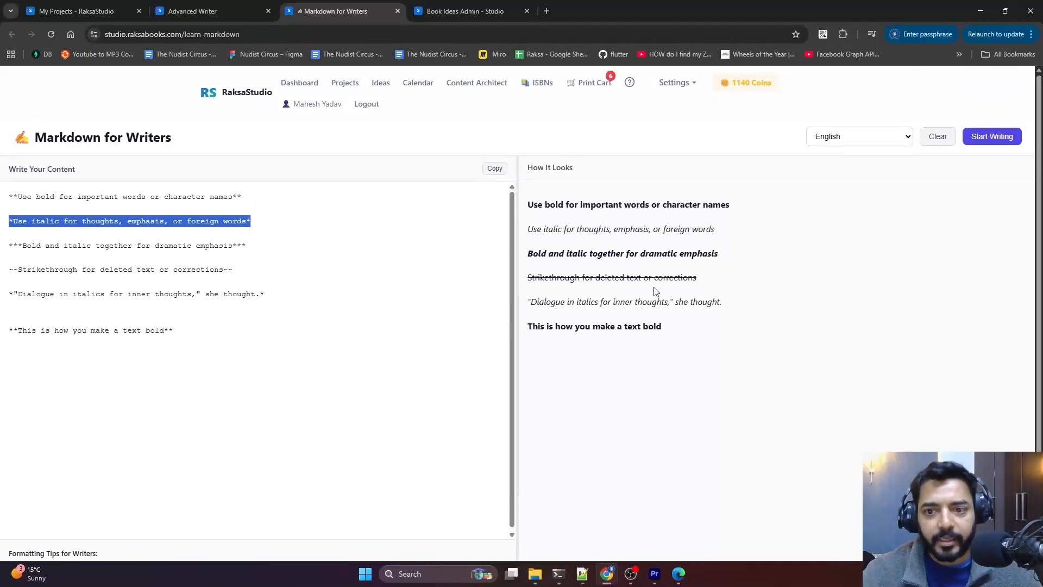
click(211, 330)
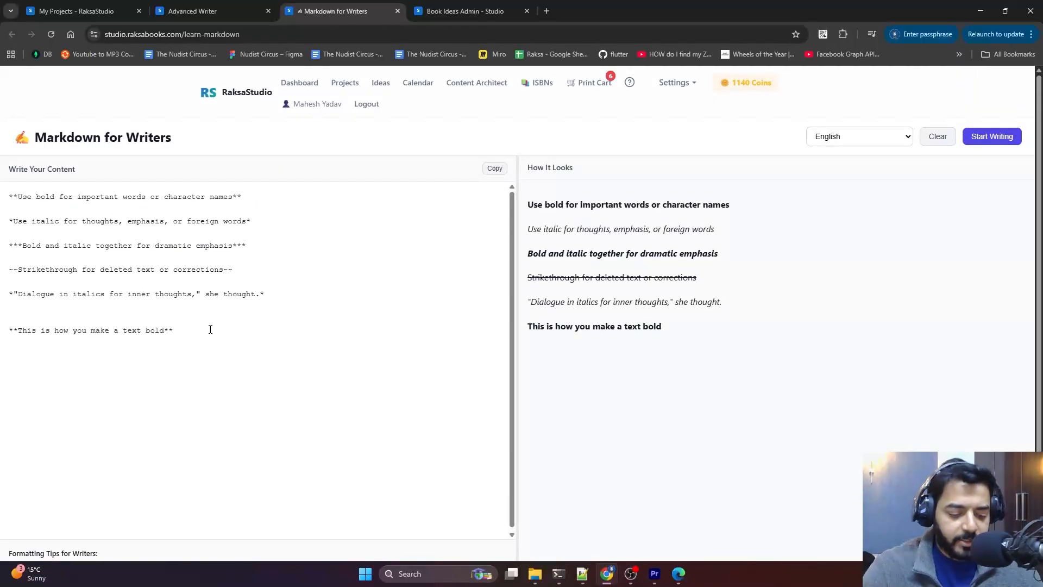
text(*TH)
key(BackSpace)
text(his)
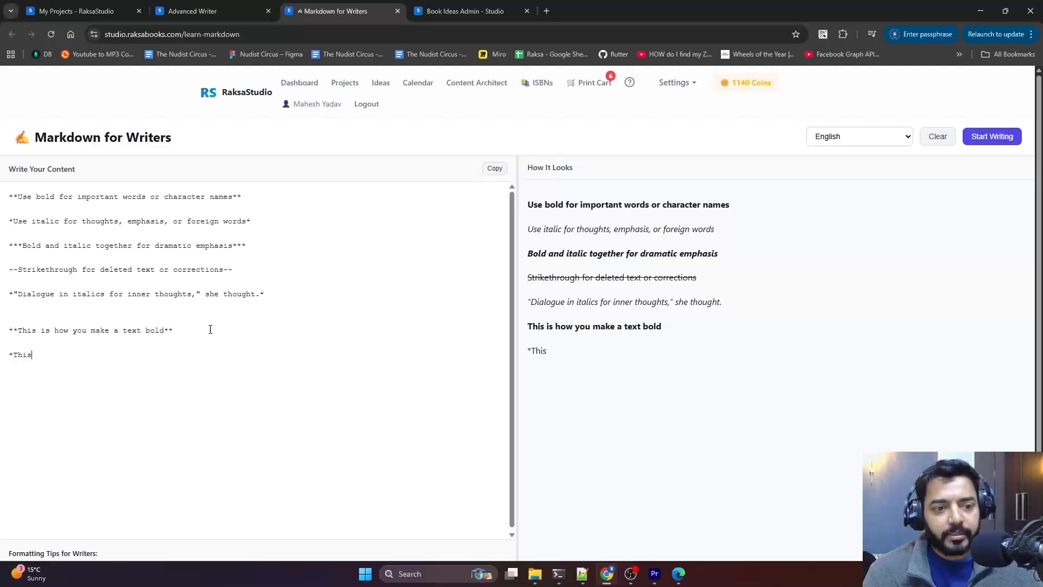
text( is how to make it italic)
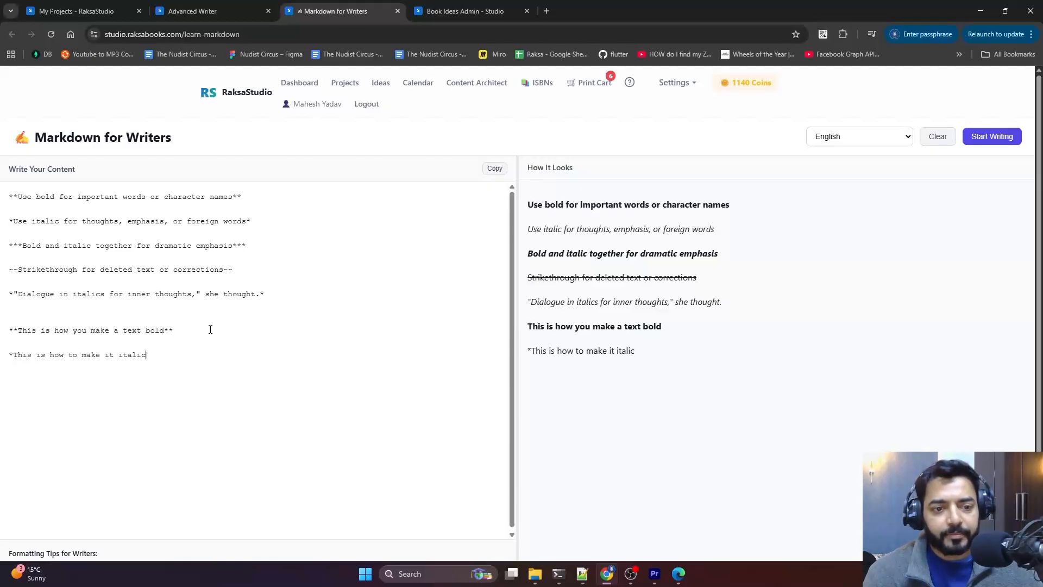
text(*)
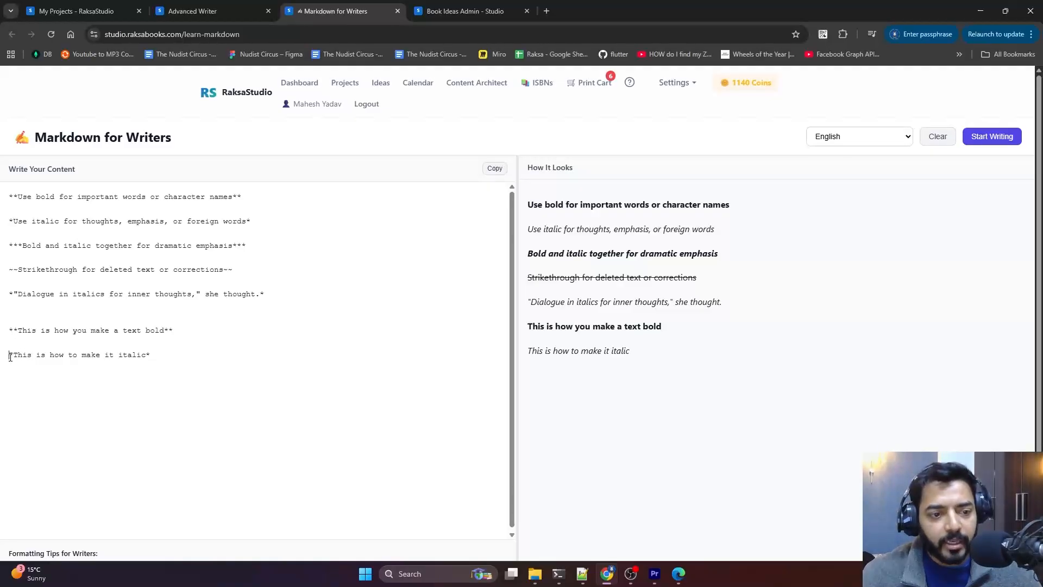
drag(144, 363, 2, 361)
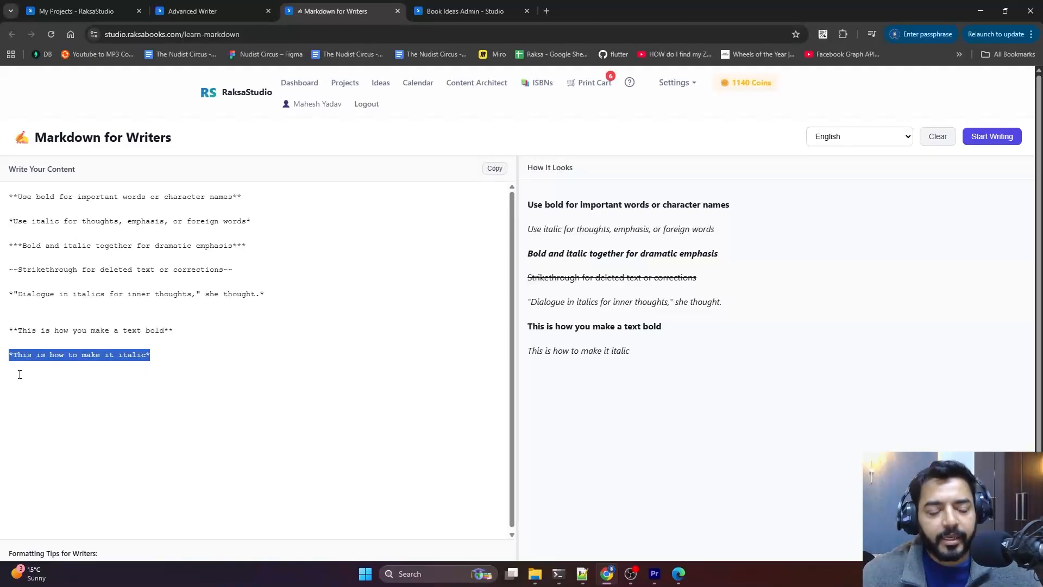
Add the line "***This is how you make text both bold and italic***" directly below the italic line
click(175, 353)
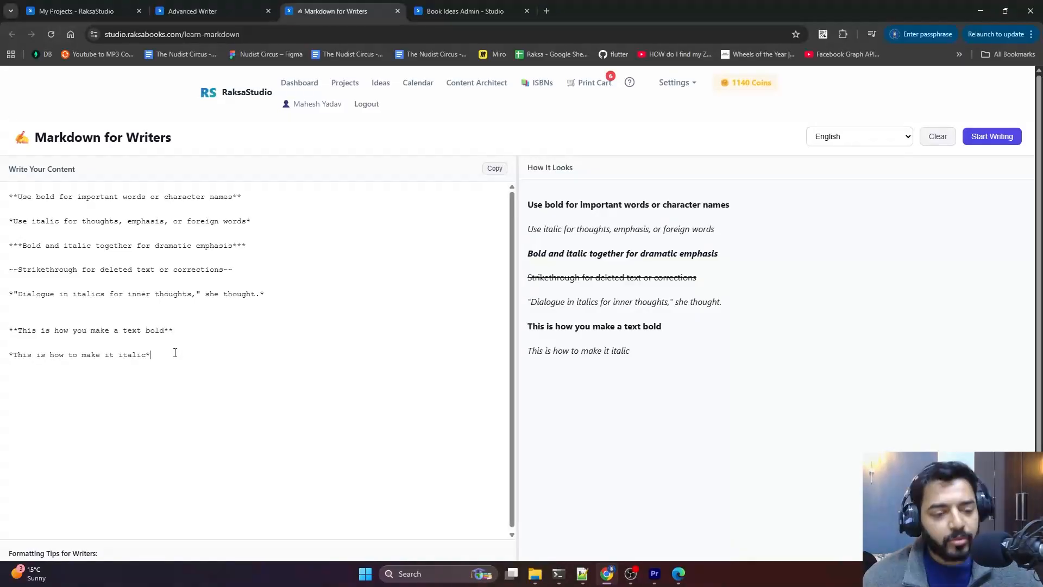
key(Return)
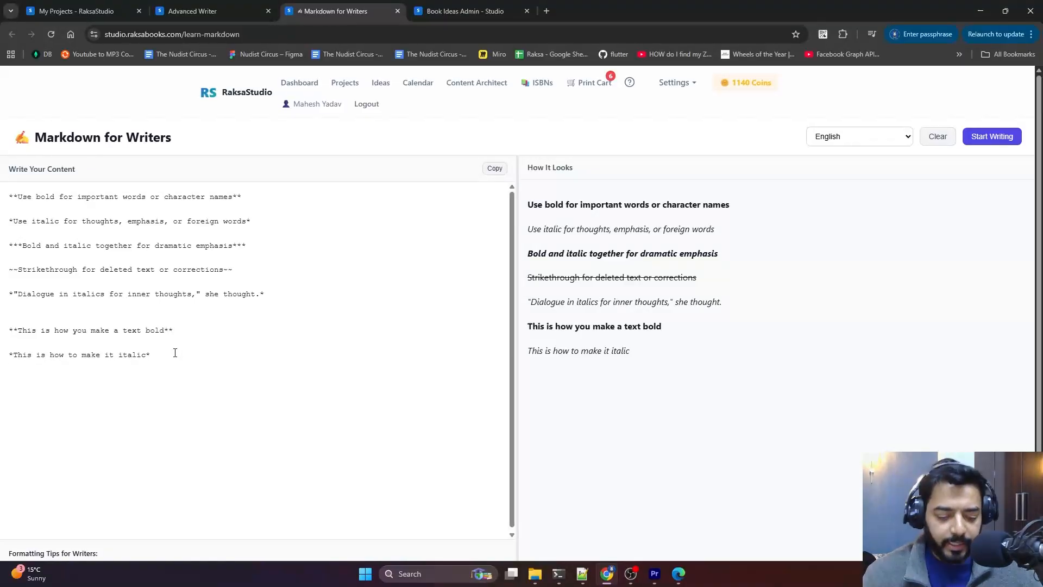
text(***)
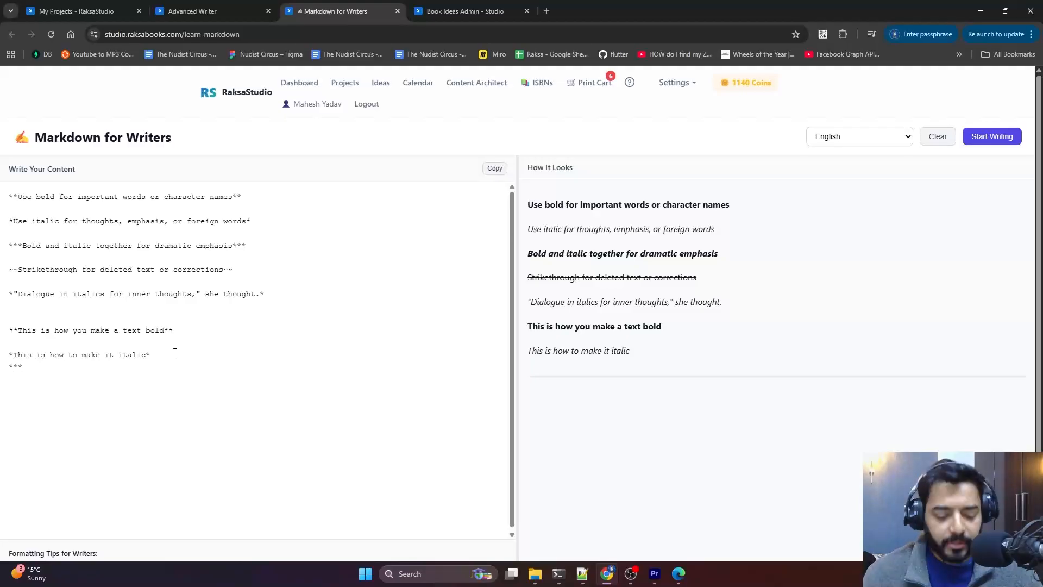
text(***)
key(Left)
key(Left)
key(Left)
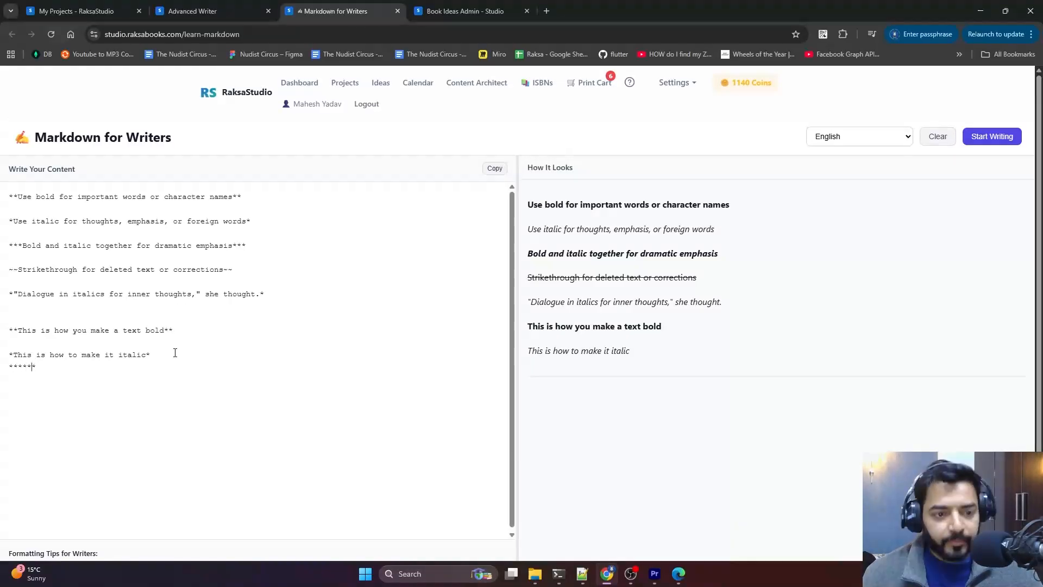
text(This is how)
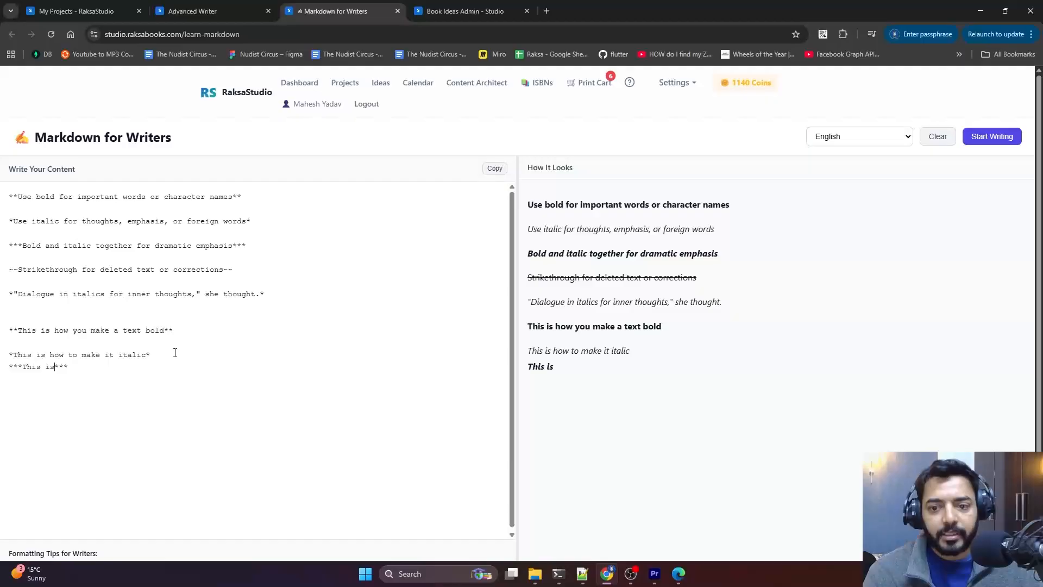
text( you make te)
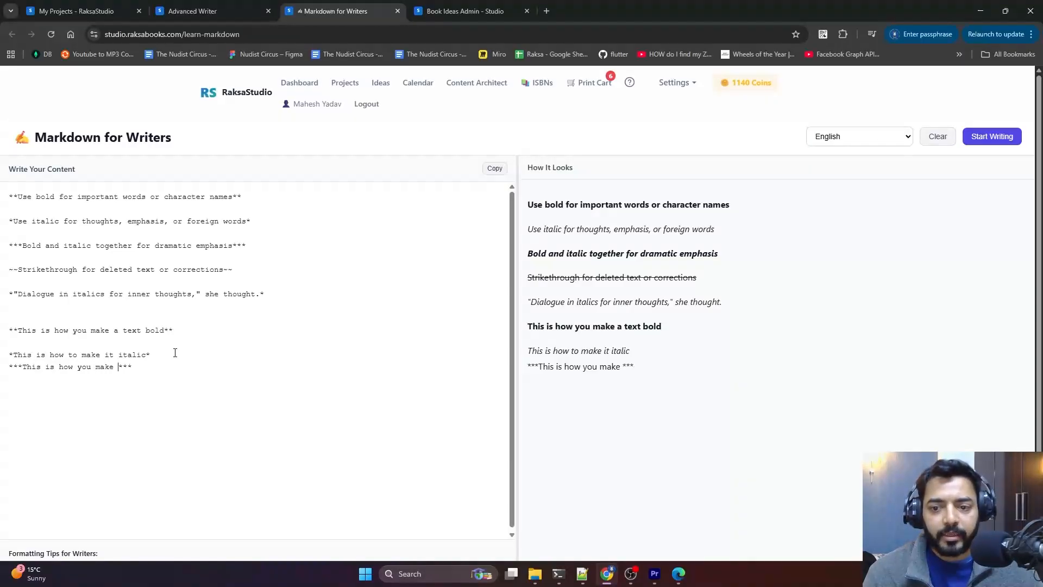
text(xt both bold )
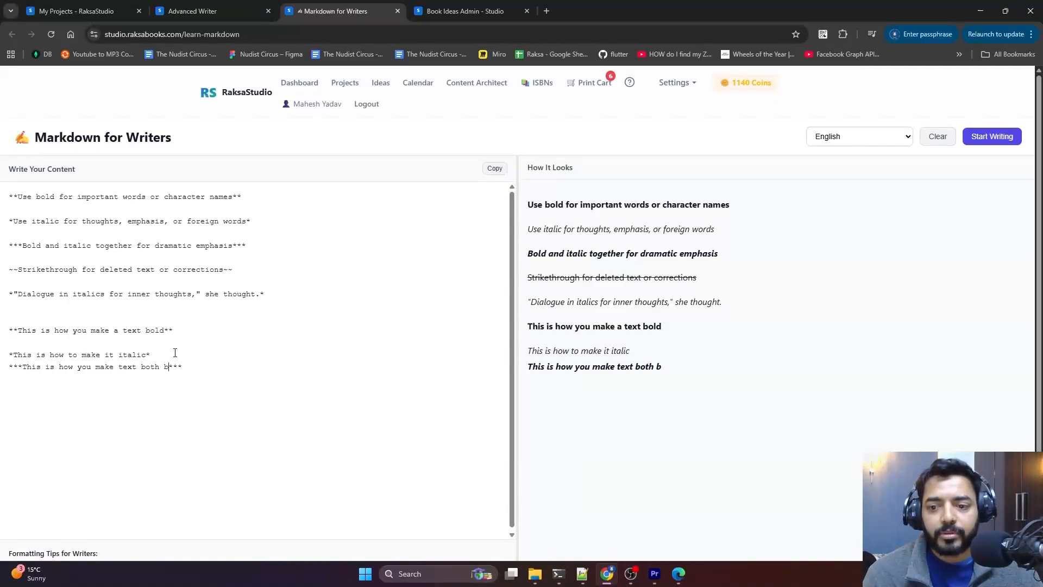
text(and itac)
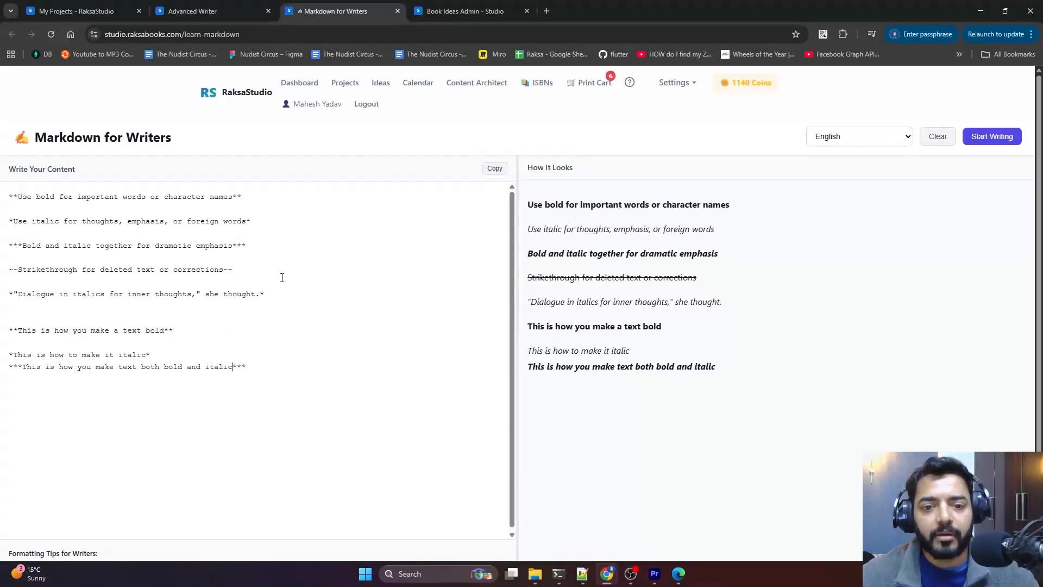
Load the Adding Images example and examine its image markup alongside the rendered pictures
scroll(450, 354, down, 1)
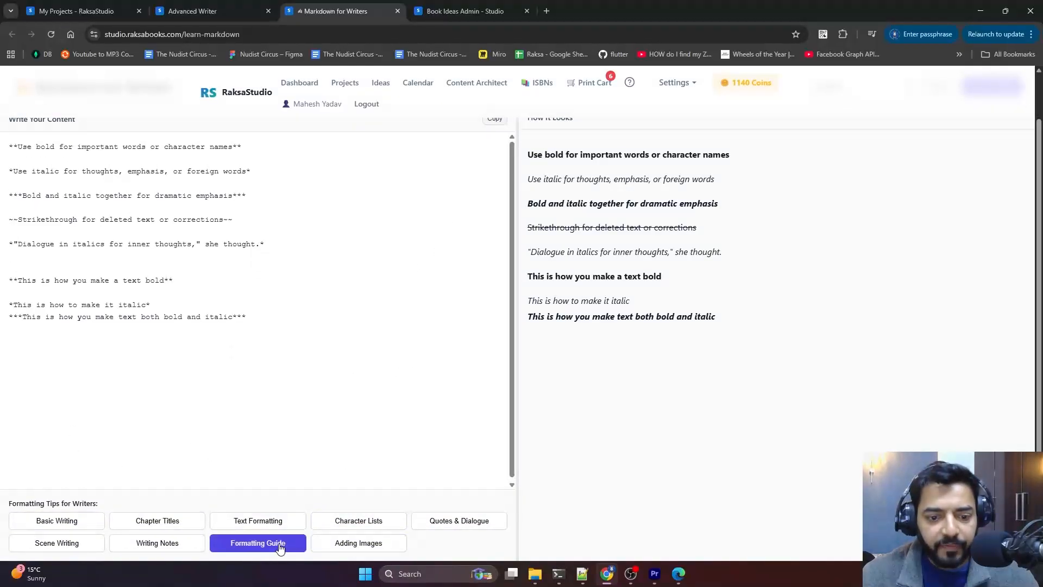
click(359, 543)
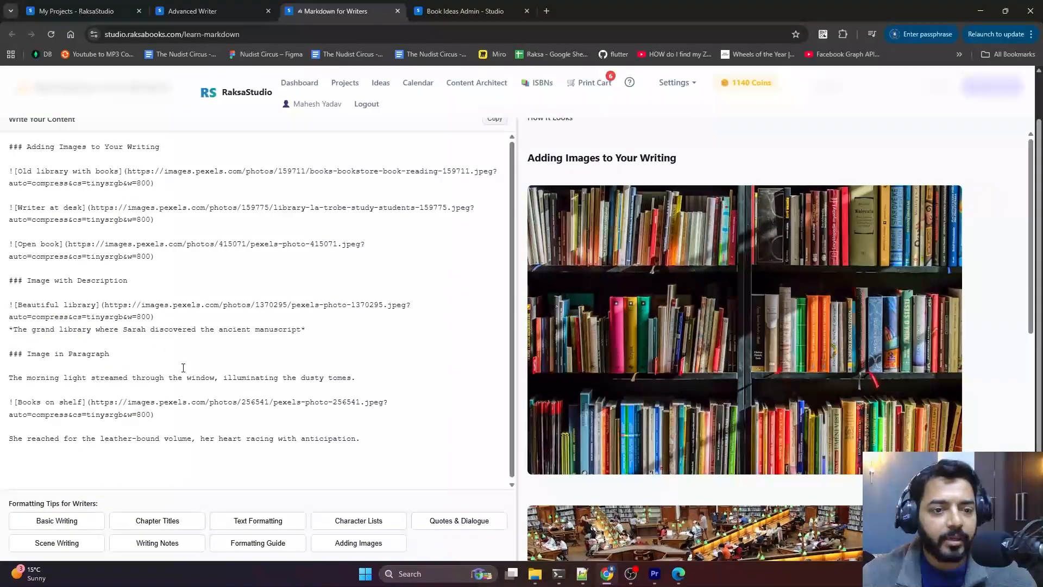
drag(367, 440, 8, 170)
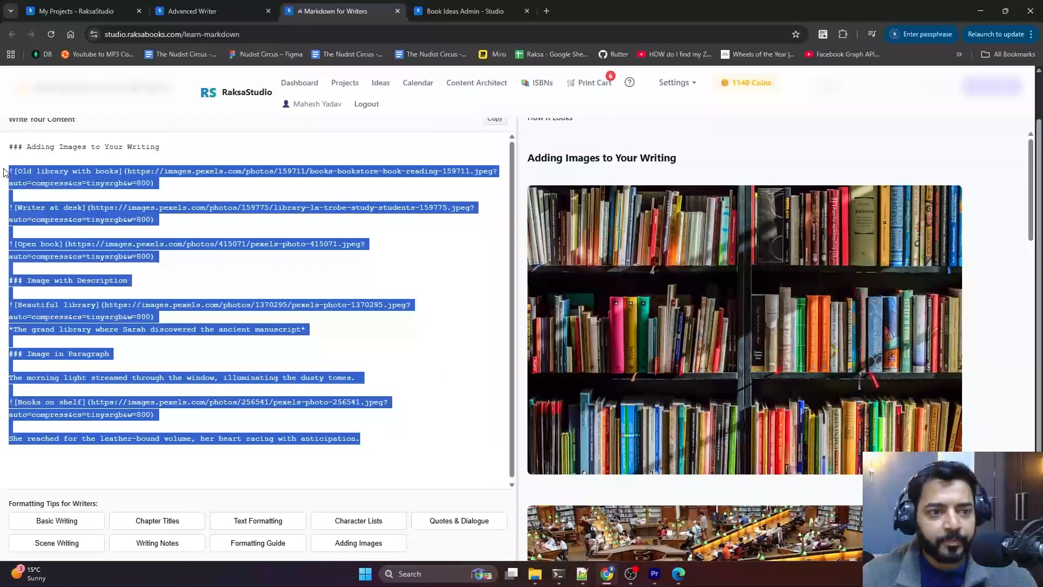
click(418, 305)
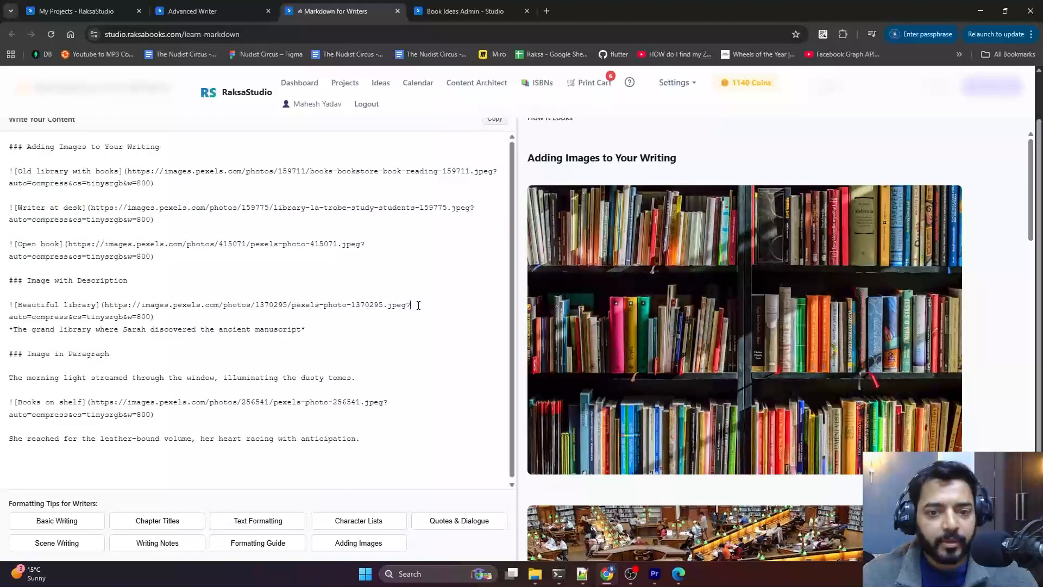
Load the Formatting Guide example and highlight its entire manuscript markup to compare it with the preview
click(260, 544)
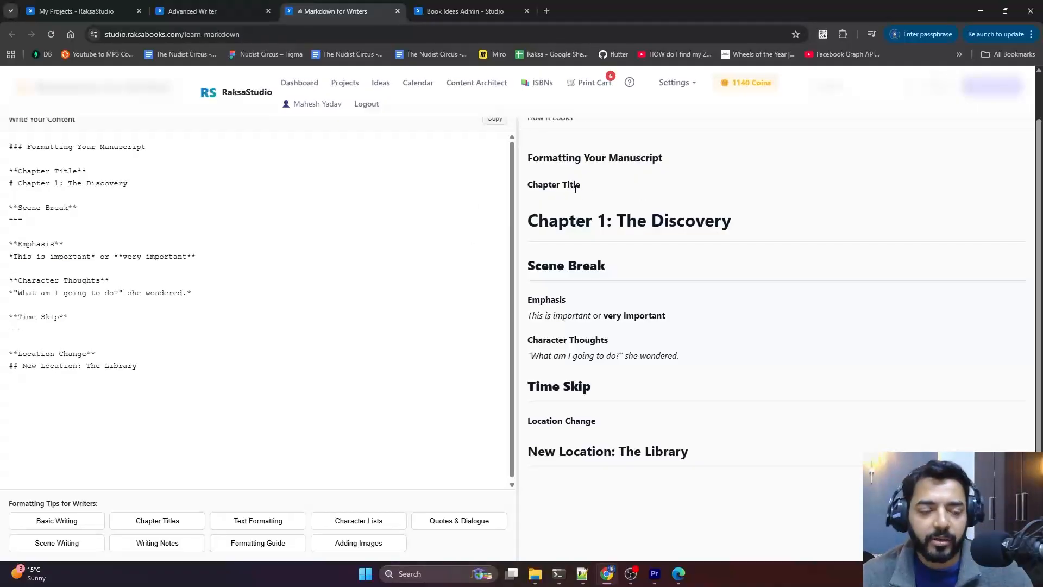
scroll(163, 419, up, 1)
drag(163, 419, 4, 203)
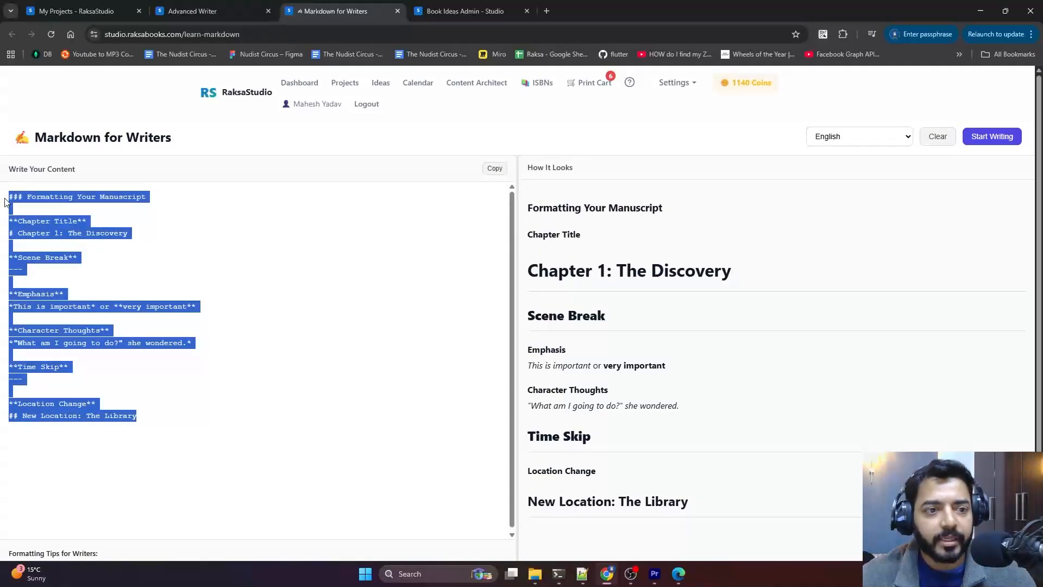
Compare the Formatting Guide markup from Emphasis to Location Change with the "## The Numbers Game" section of Chapter 1 in Advanced Writer
click(270, 250)
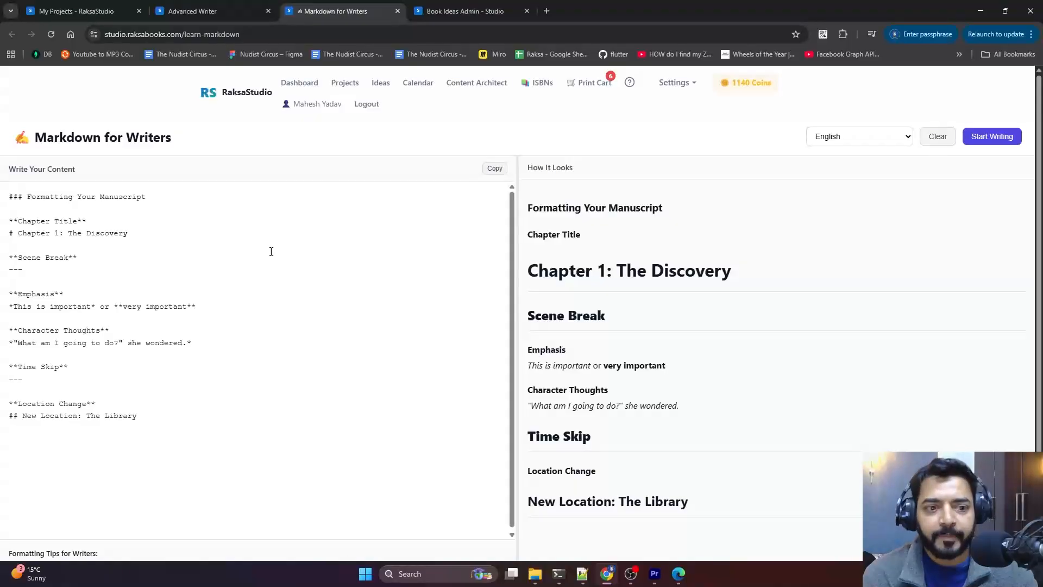
drag(181, 416, 13, 284)
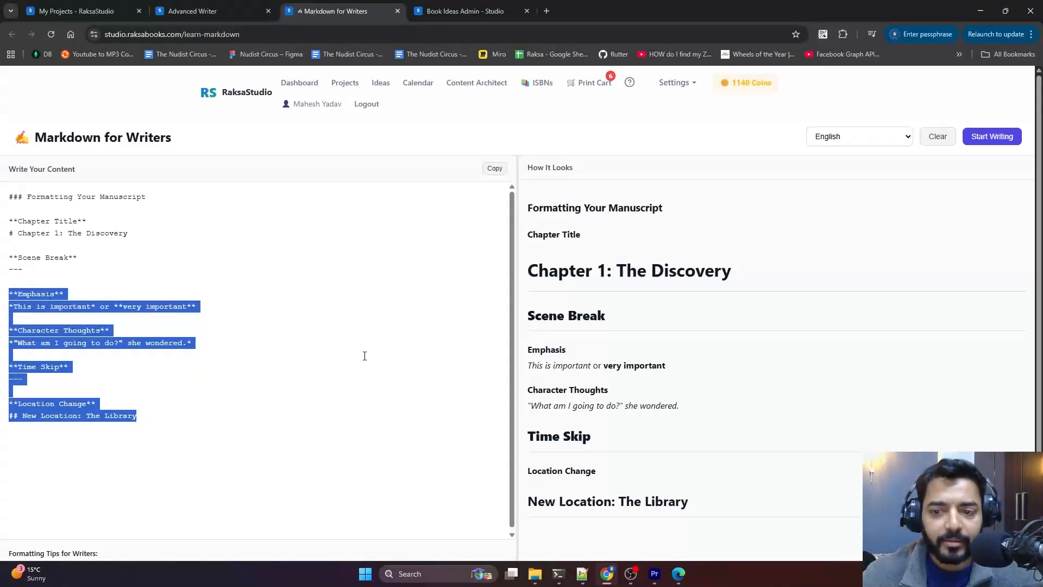
click(211, 12)
scroll(444, 438, down, 2)
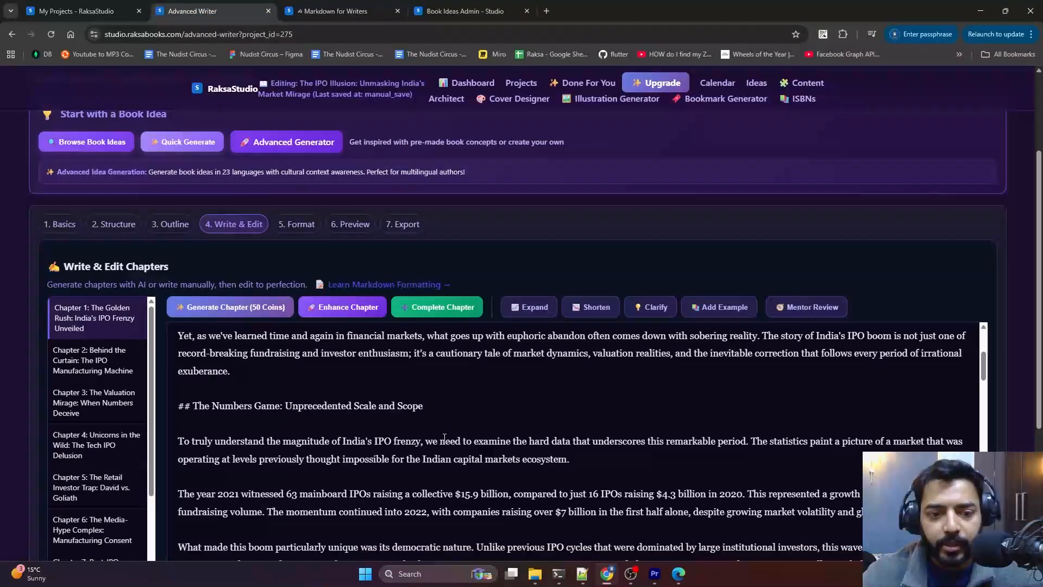
scroll(445, 438, down, 1)
click(199, 373)
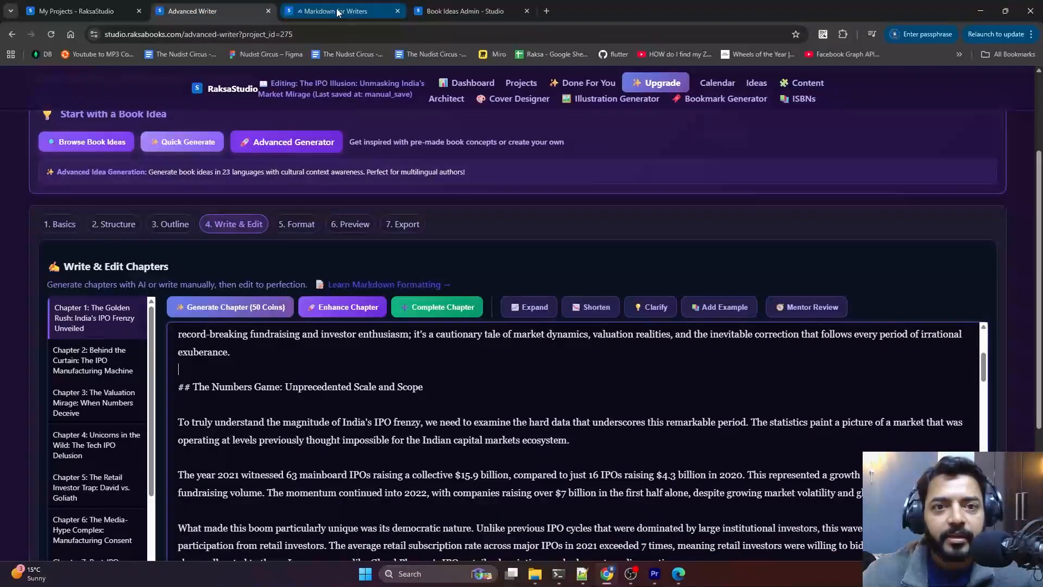
click(359, 11)
click(153, 421)
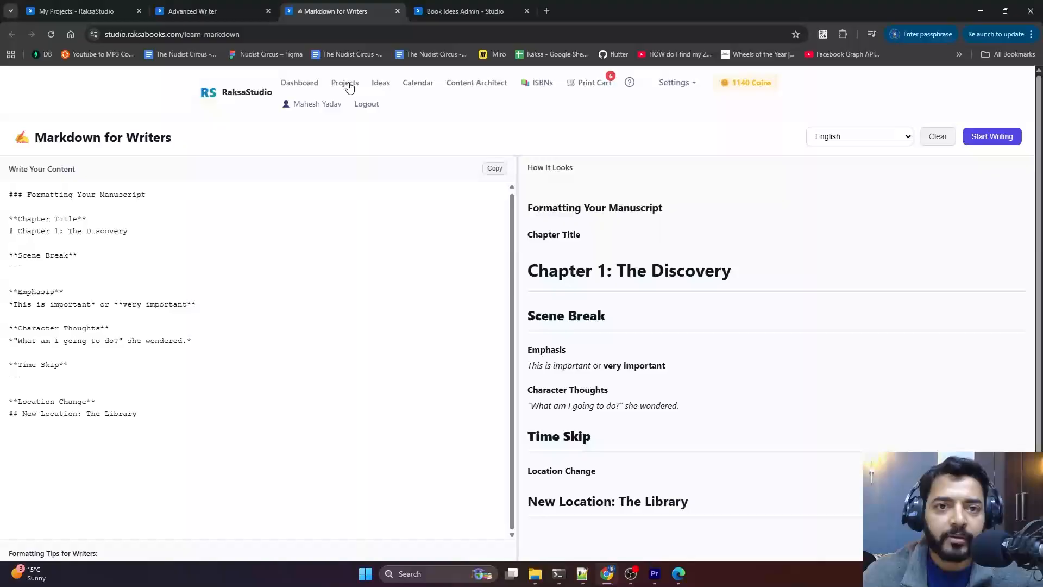
click(211, 11)
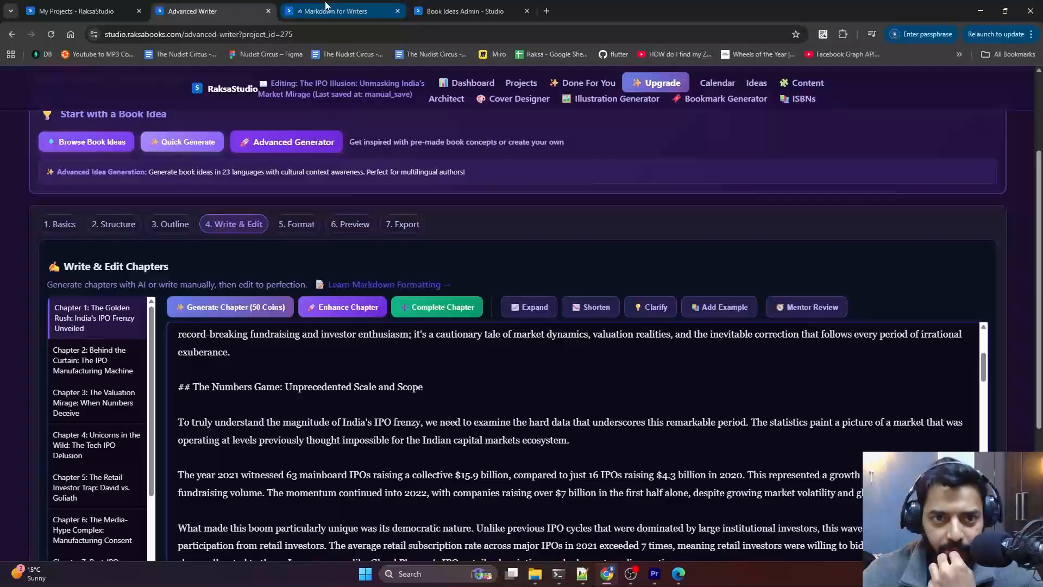
click(343, 4)
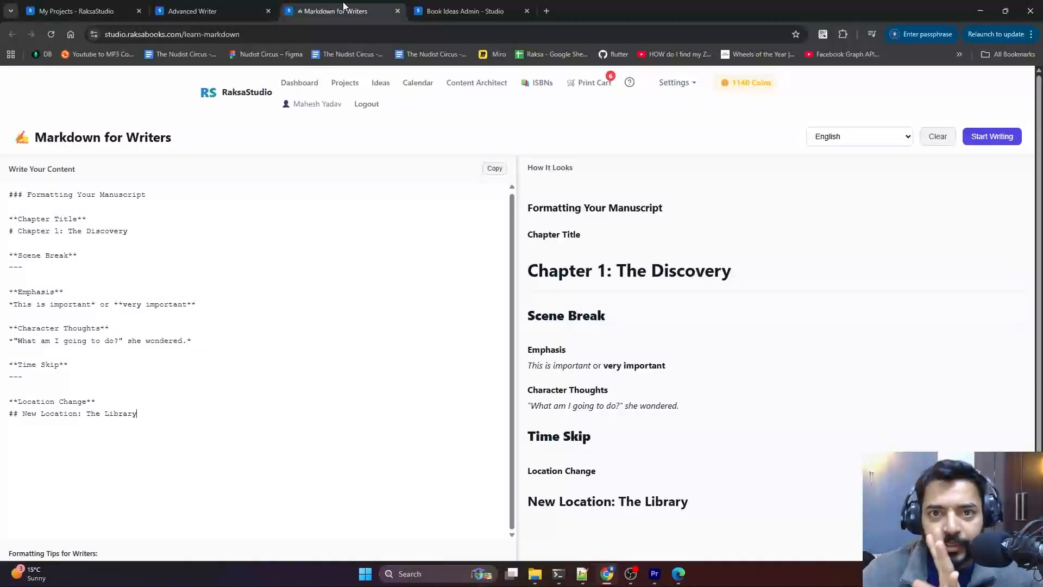
Load the Character Lists example and compare the Chapter Outline's numbered-list markup with its first rendered items
scroll(510, 324, down, 1)
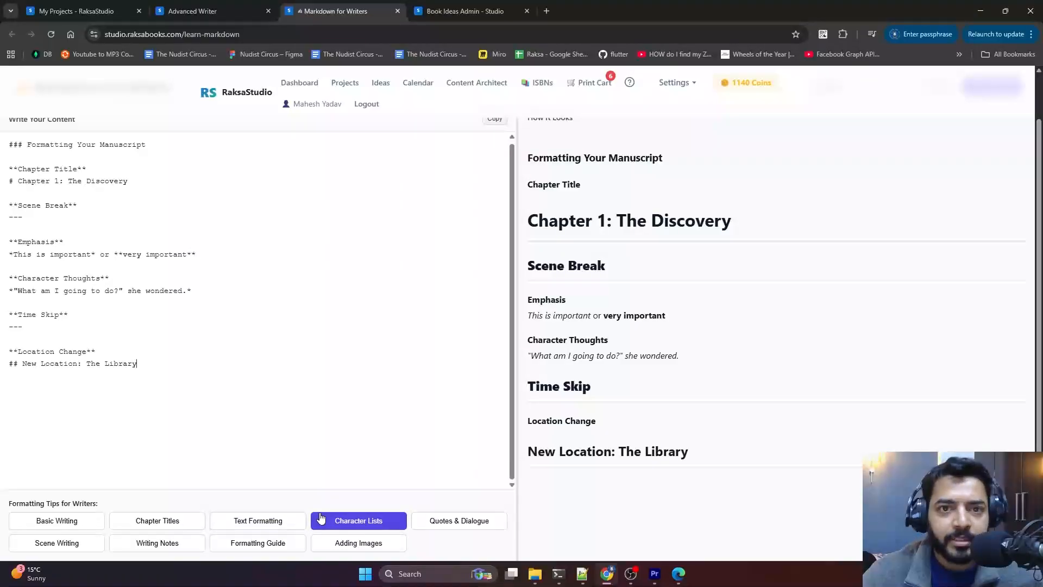
click(371, 520)
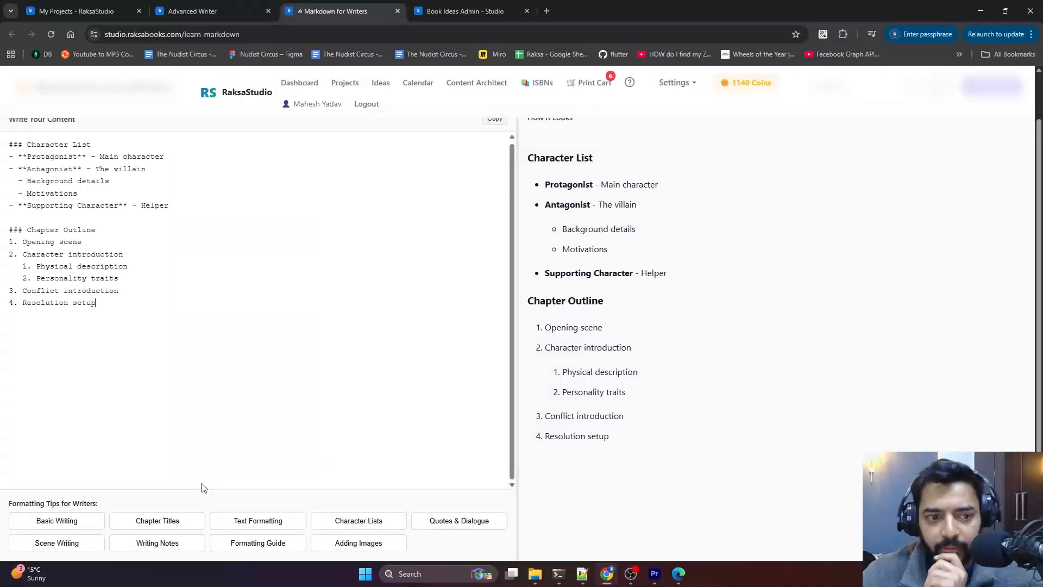
scroll(166, 327, up, 1)
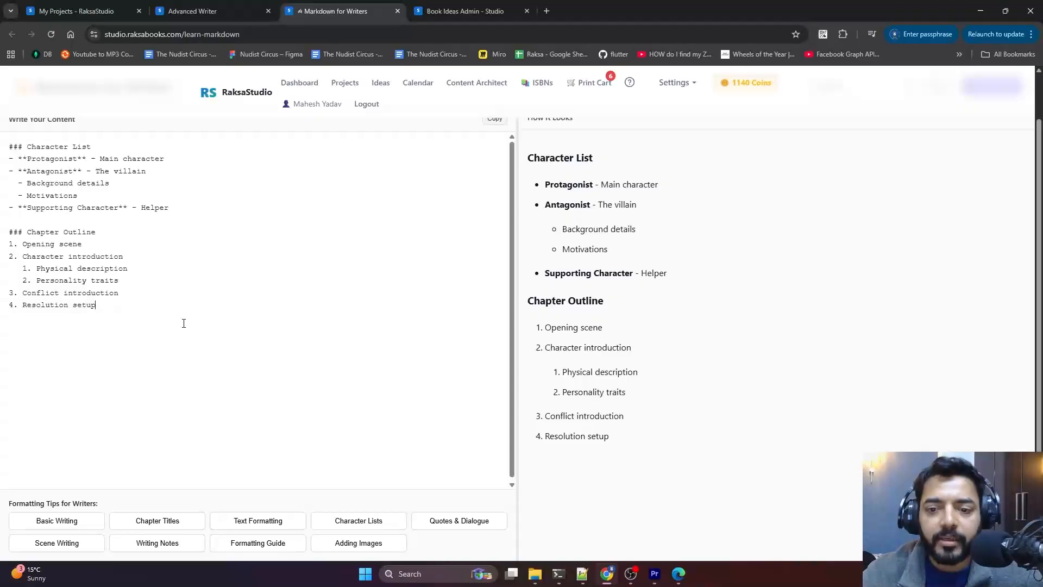
drag(124, 281, 4, 239)
click(162, 261)
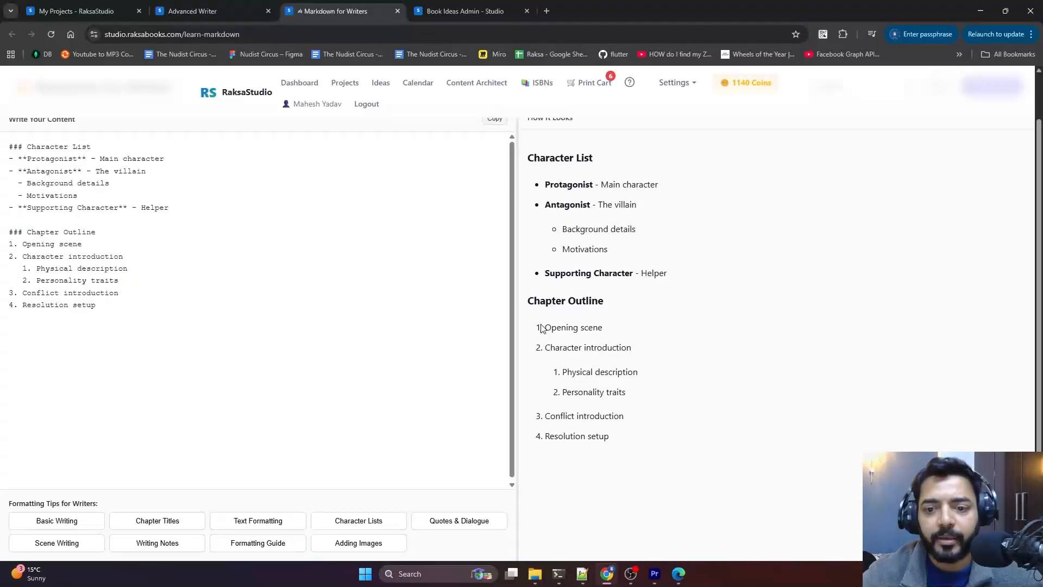
drag(538, 332, 622, 357)
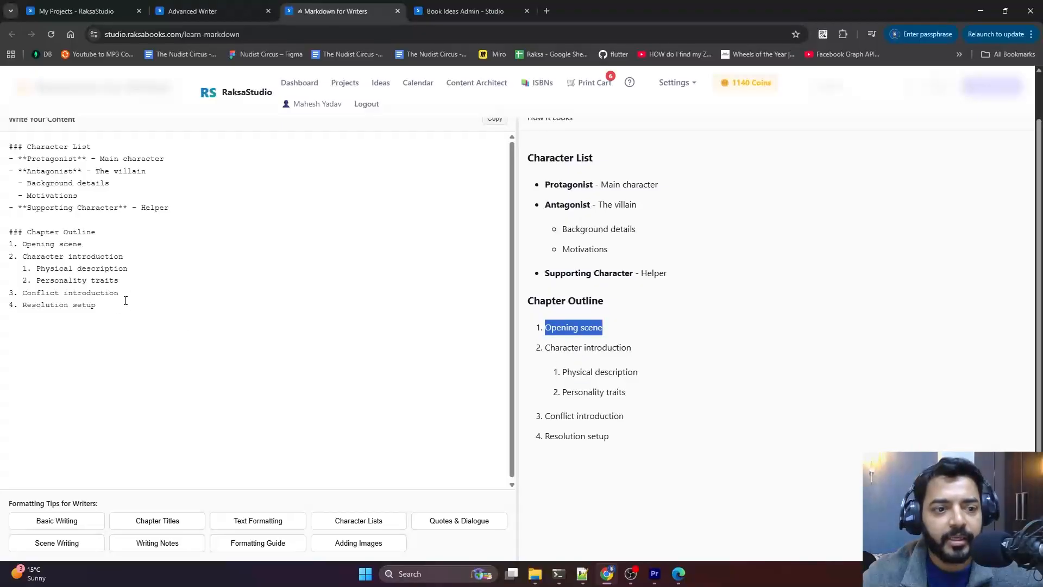
Compare the outline's nested items and items 3 and 4 with their rendered versions, and highlight the lists' markup
click(125, 282)
drag(125, 282, 30, 270)
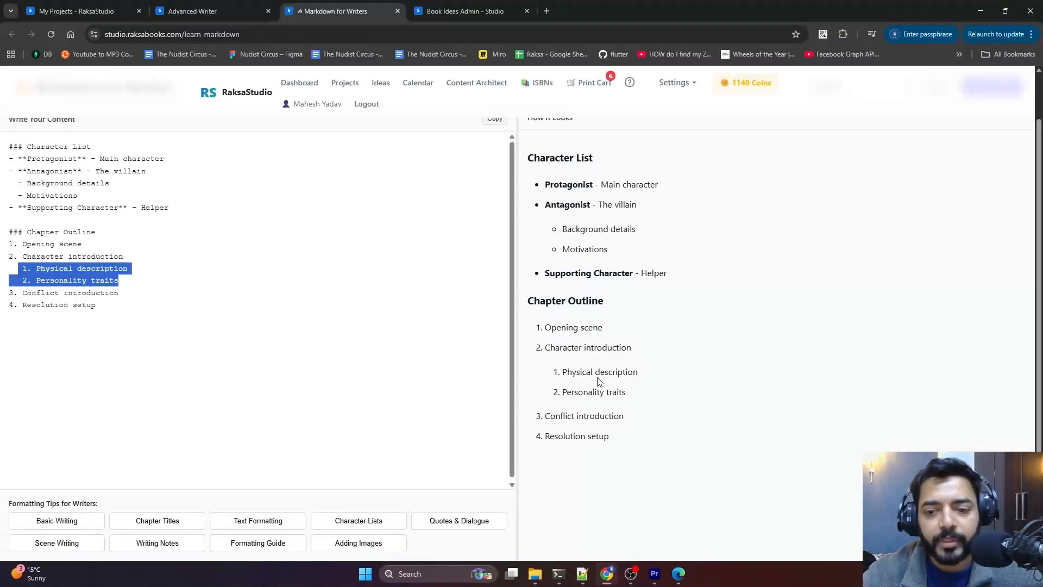
drag(625, 392, 575, 379)
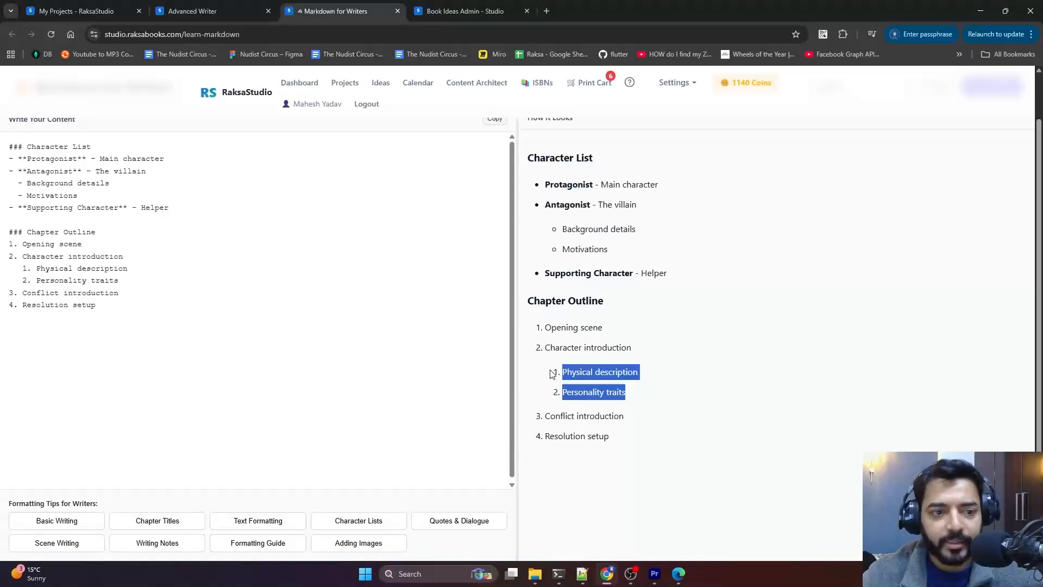
drag(8, 292, 27, 315)
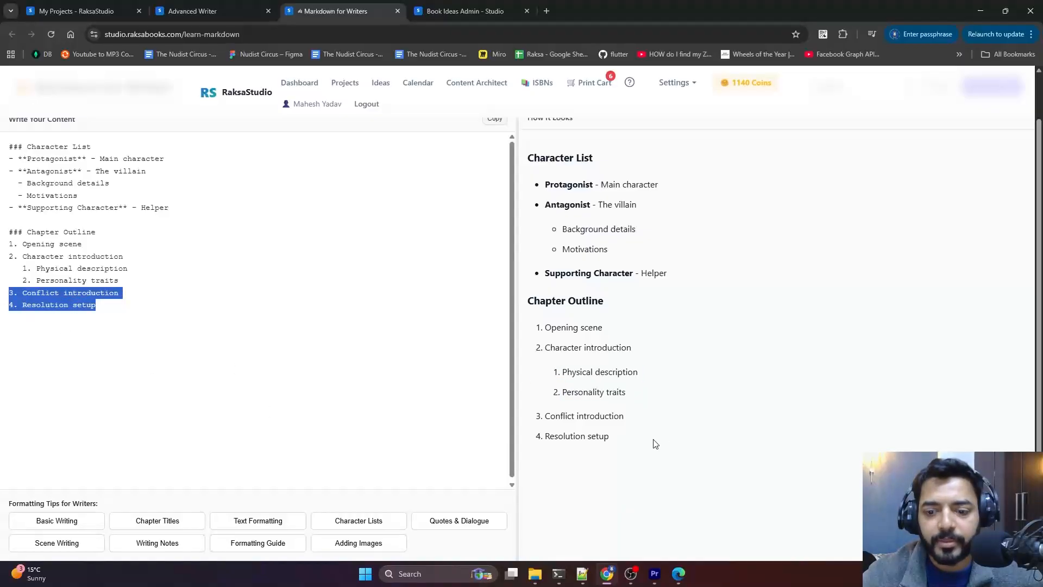
drag(656, 444, 540, 420)
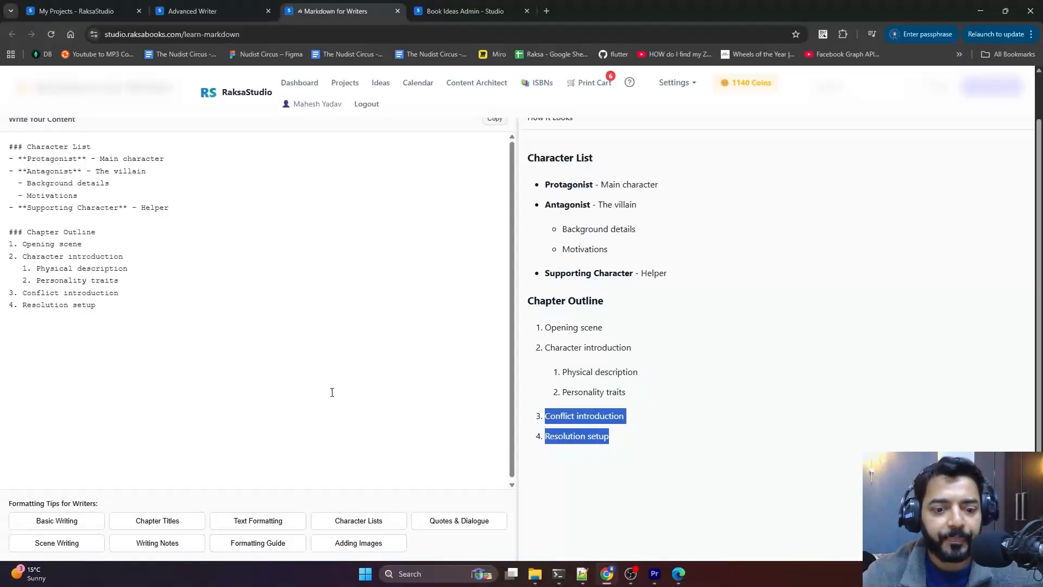
scroll(333, 393, down, 1)
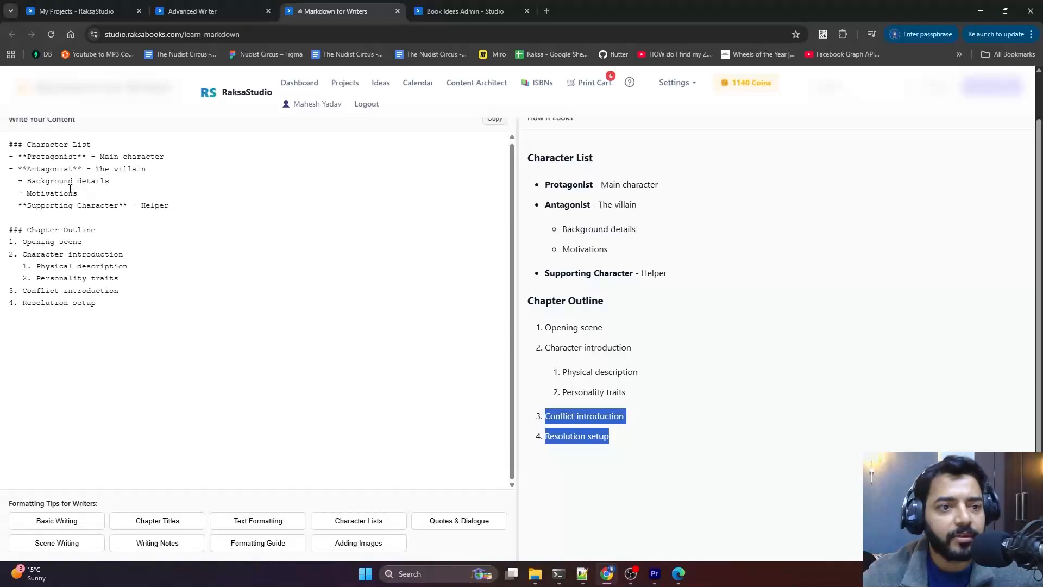
drag(19, 161, 134, 307)
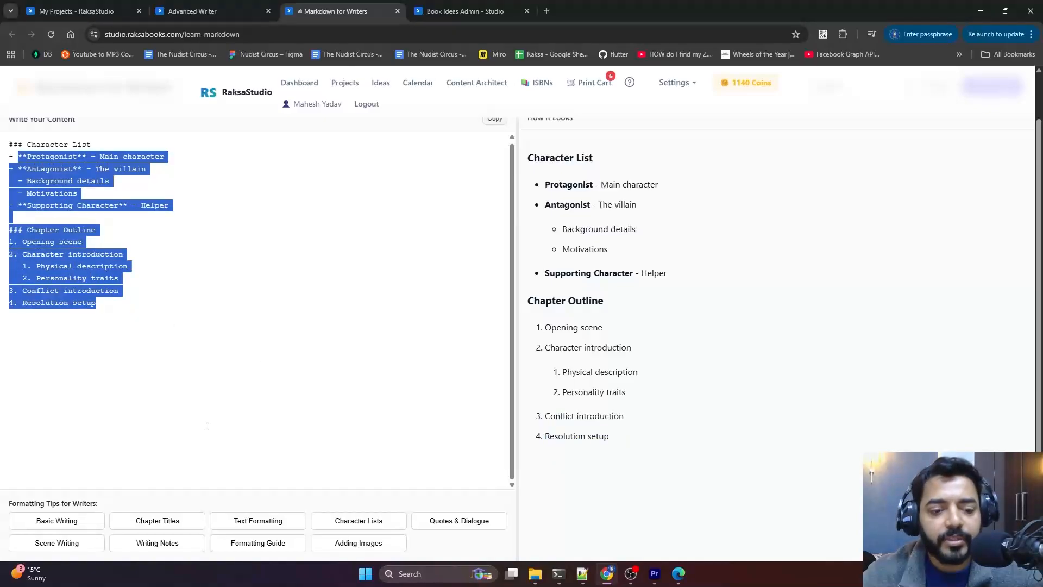
Load the Writing Notes example, and read through the Markdown text of Chapter 1 in Advanced Writer
click(157, 542)
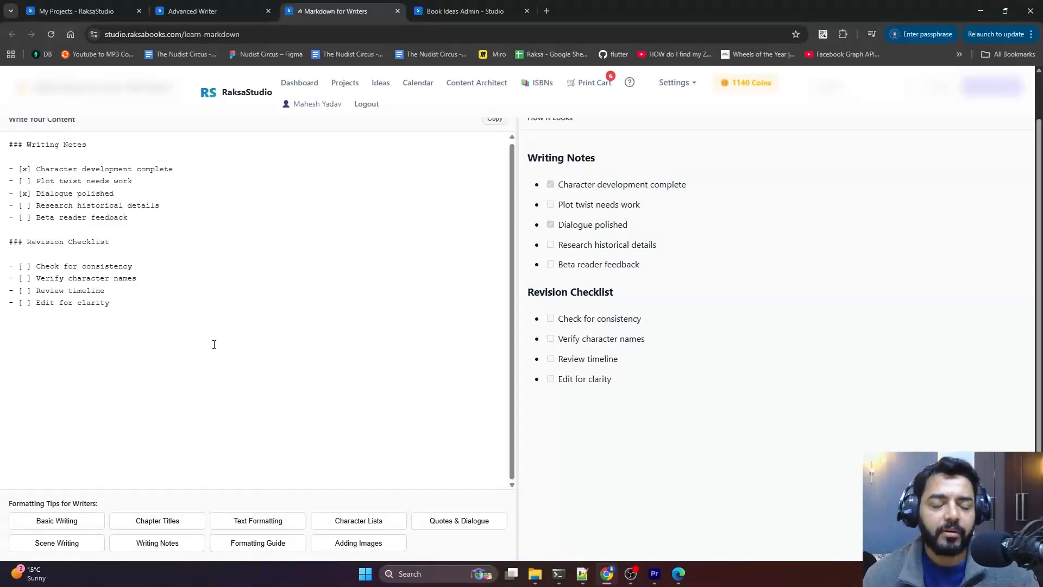
click(225, 7)
scroll(431, 337, down, 3)
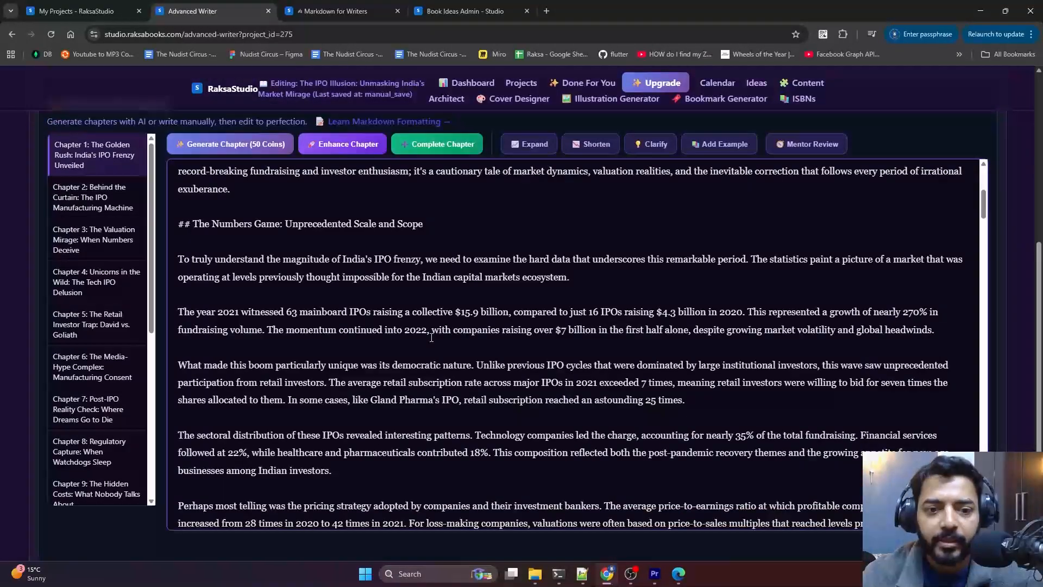
scroll(458, 340, down, 6)
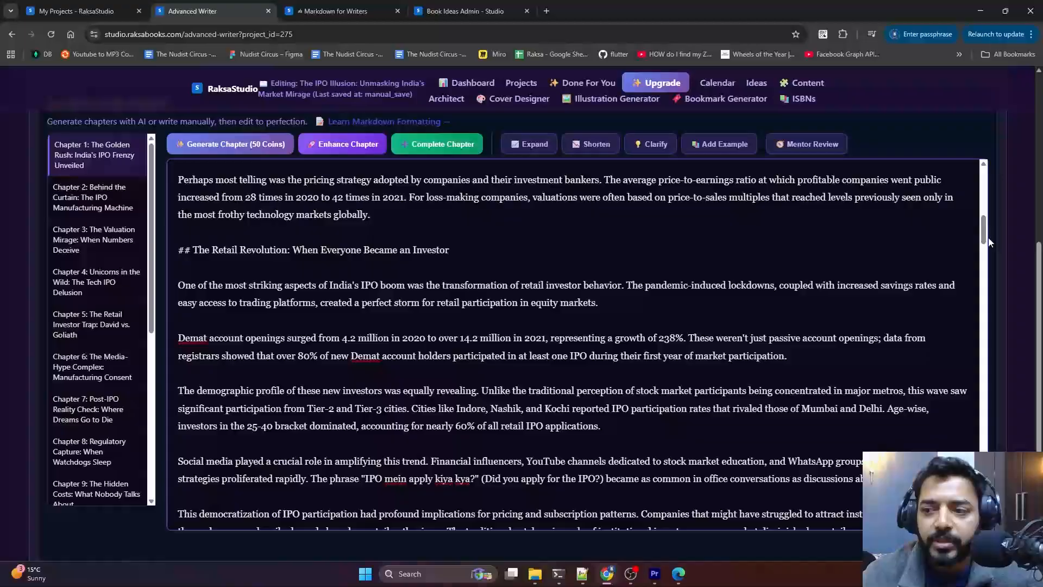
drag(984, 237, 964, 398)
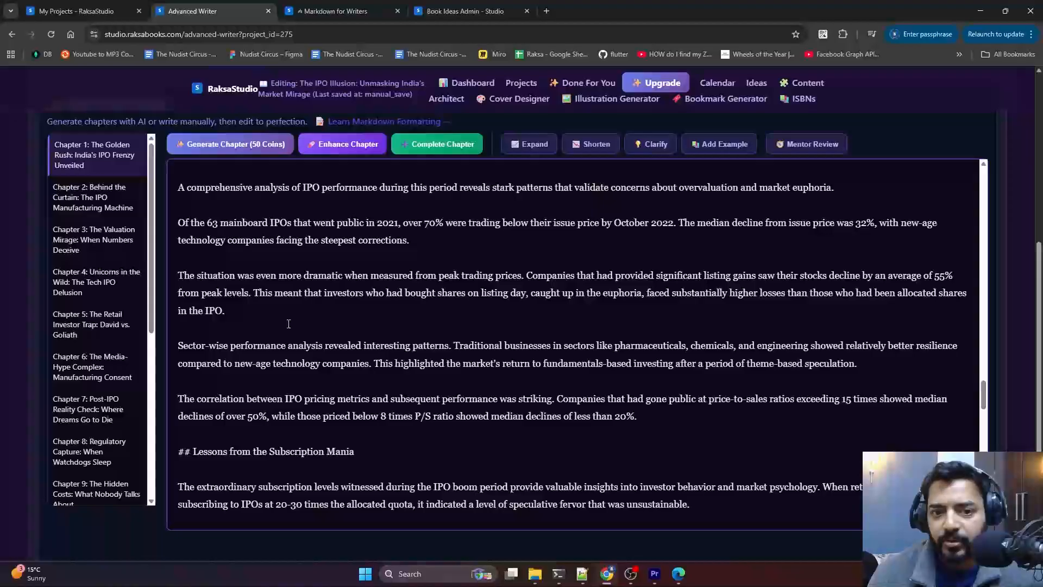
scroll(289, 324, down, 15)
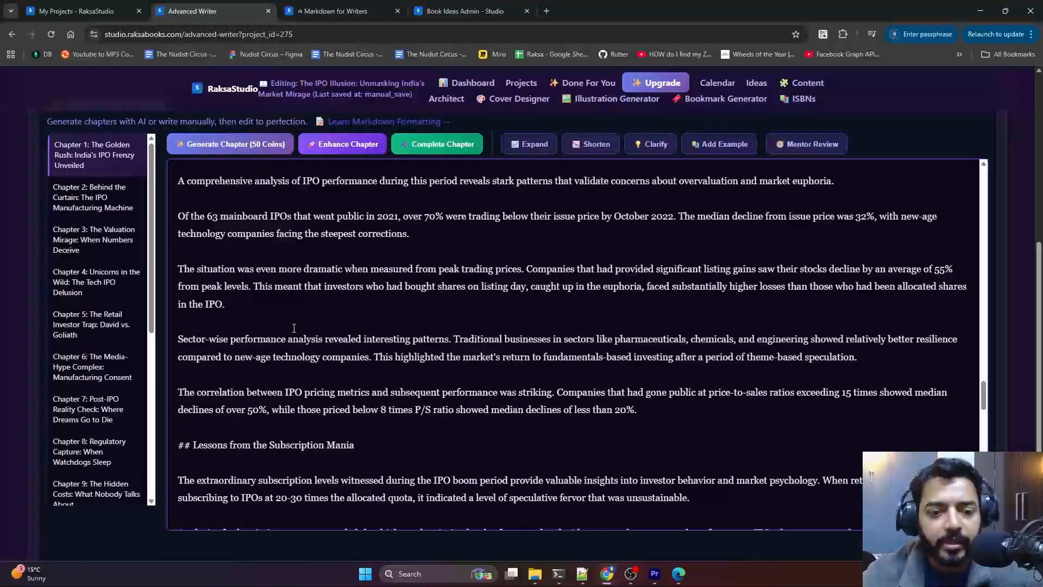
scroll(521, 326, down, 10)
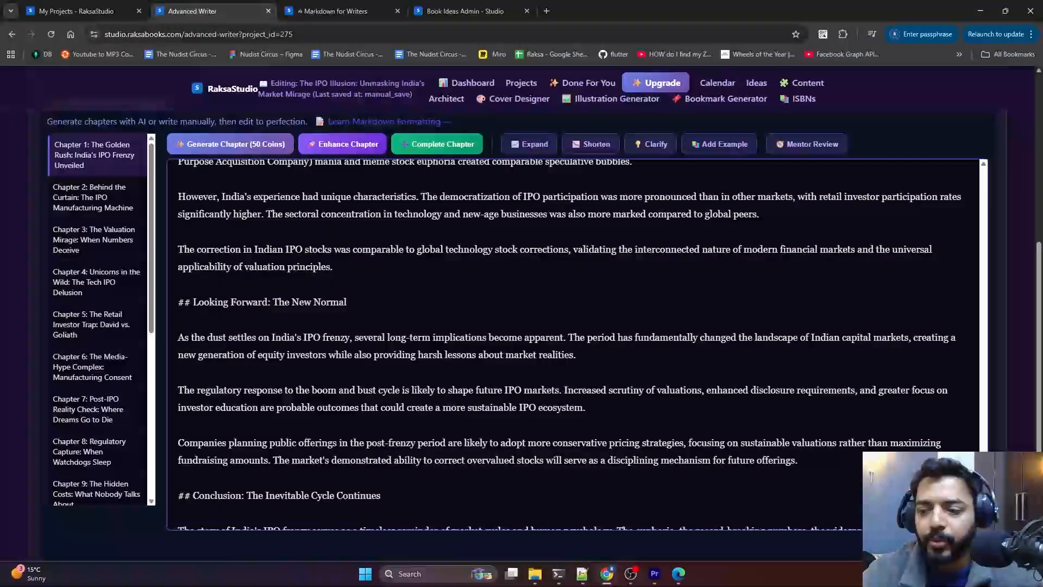
Review the formatted Chapter 1 sample page and the formatting summary in the Format stage
scroll(579, 334, down, 6)
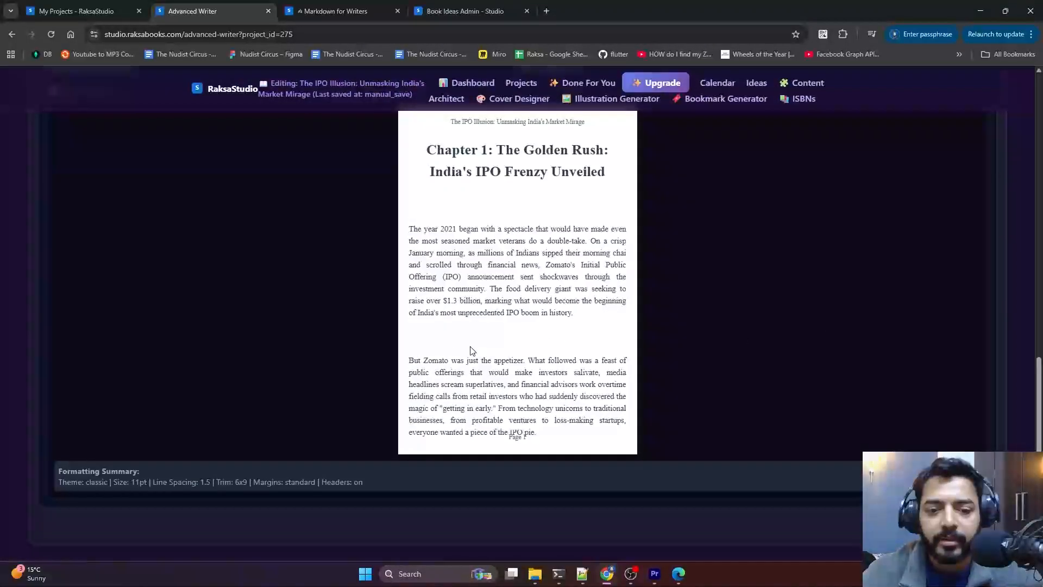
scroll(821, 331, up, 2)
scroll(816, 349, down, 2)
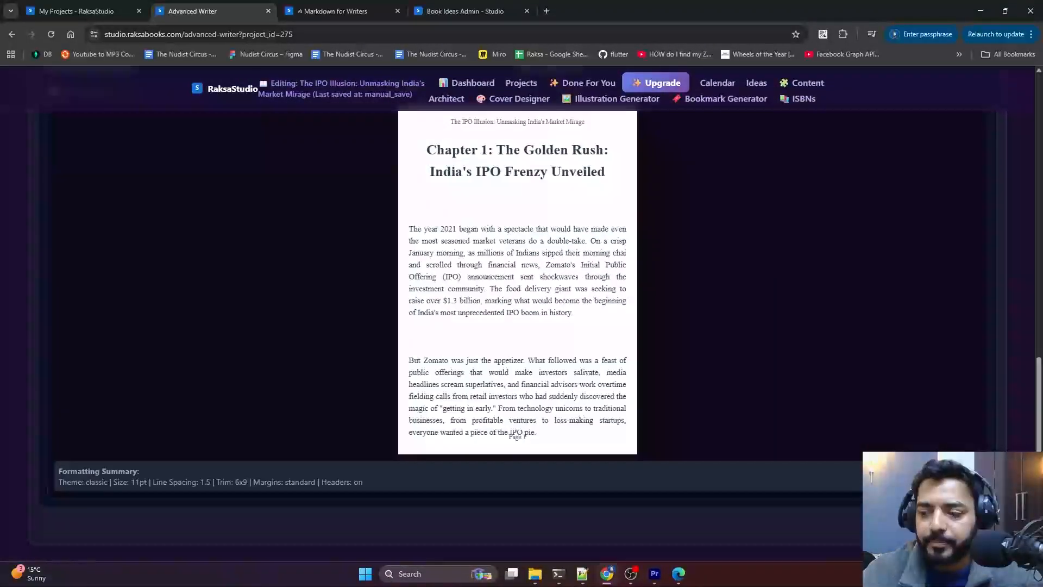
scroll(303, 296, up, 3)
Set the book preview type to Full Book Layout and look through the live preview from the chapter list to the end
click(99, 258)
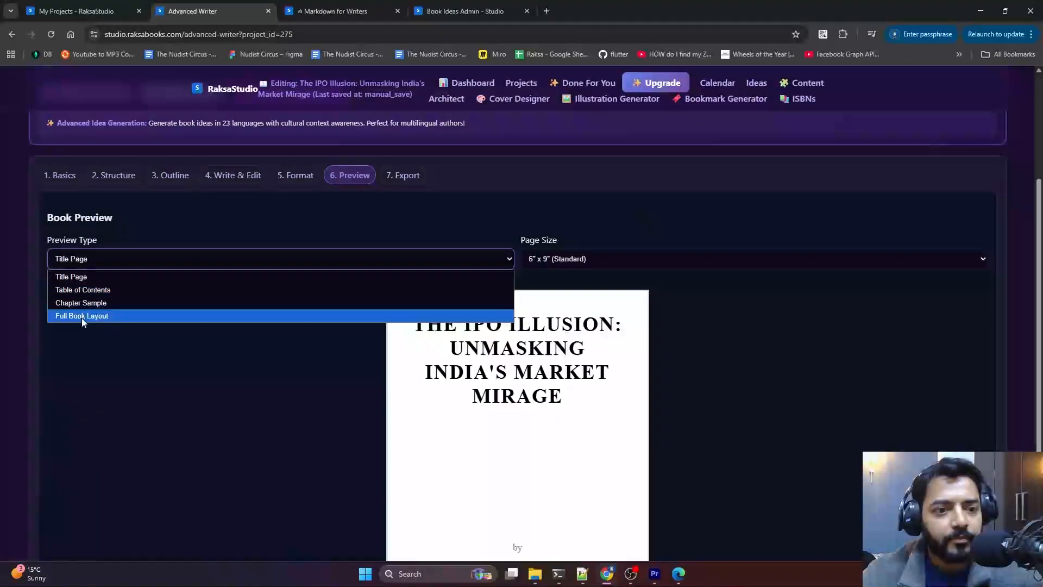
click(81, 316)
scroll(948, 372, down, 2)
scroll(598, 363, down, 5)
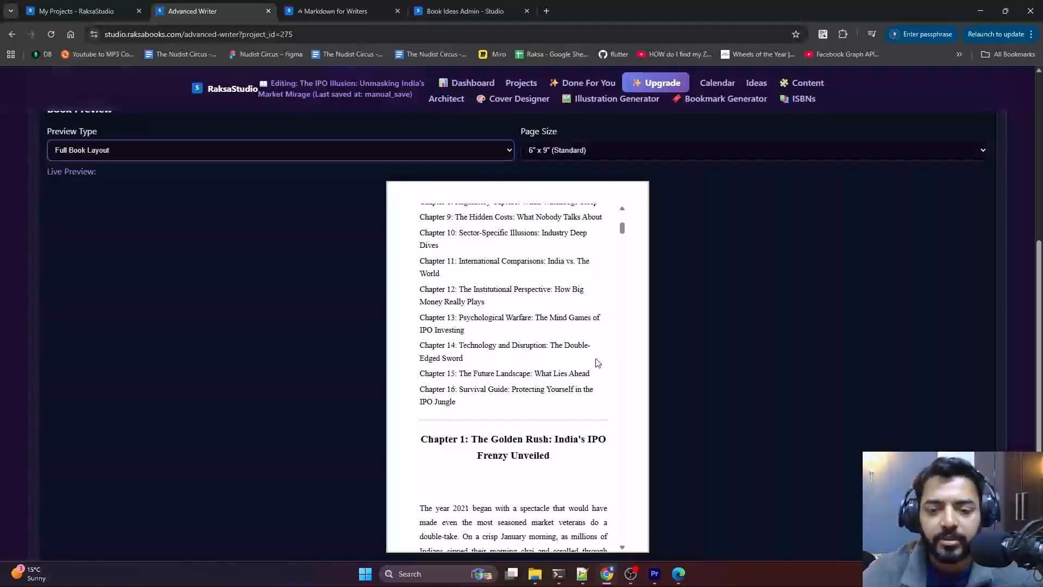
scroll(598, 363, down, 20)
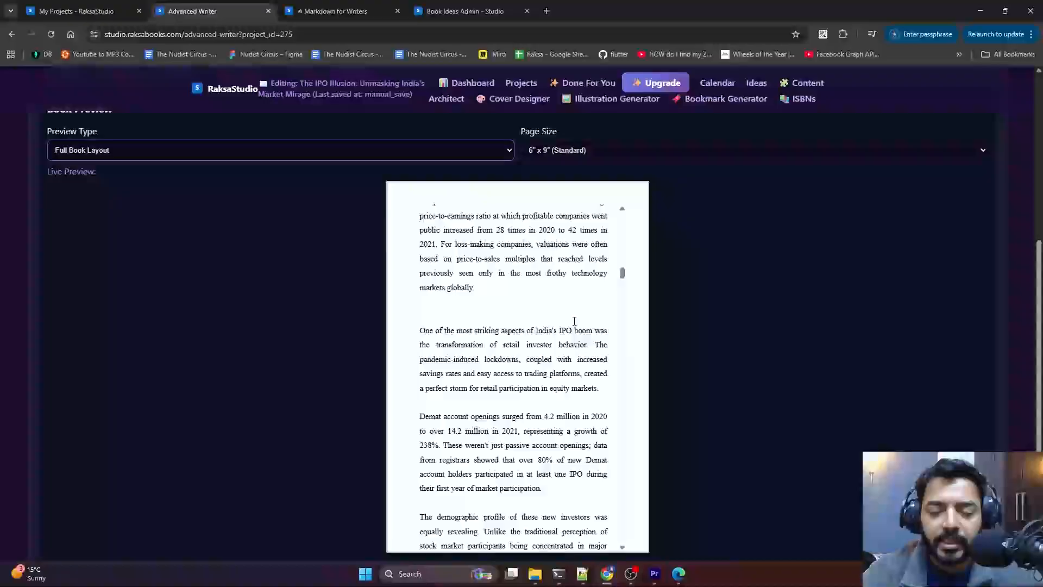
drag(623, 273, 614, 539)
scroll(614, 538, down, 3)
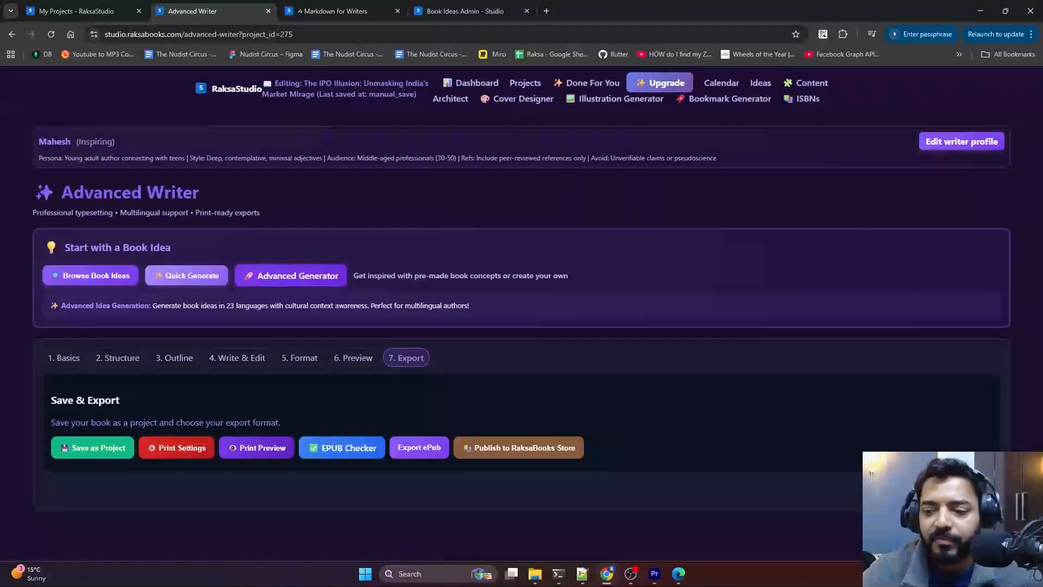
In the export stage's print settings, set the table of contents style to Minimal (Title only) and the typography to Gutenberg (Classic Book)
click(177, 447)
scroll(201, 393, down, 4)
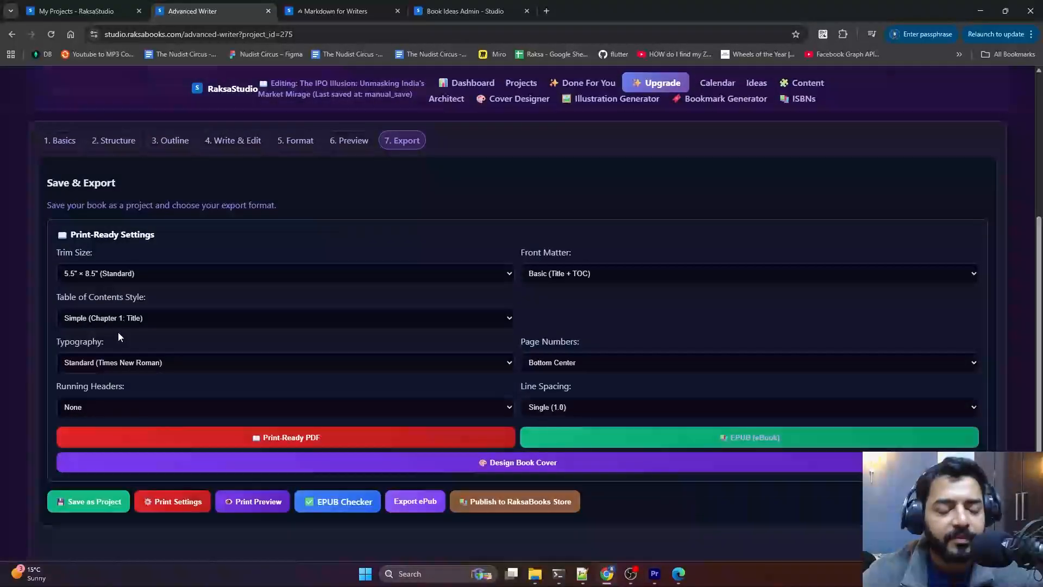
click(130, 318)
click(133, 360)
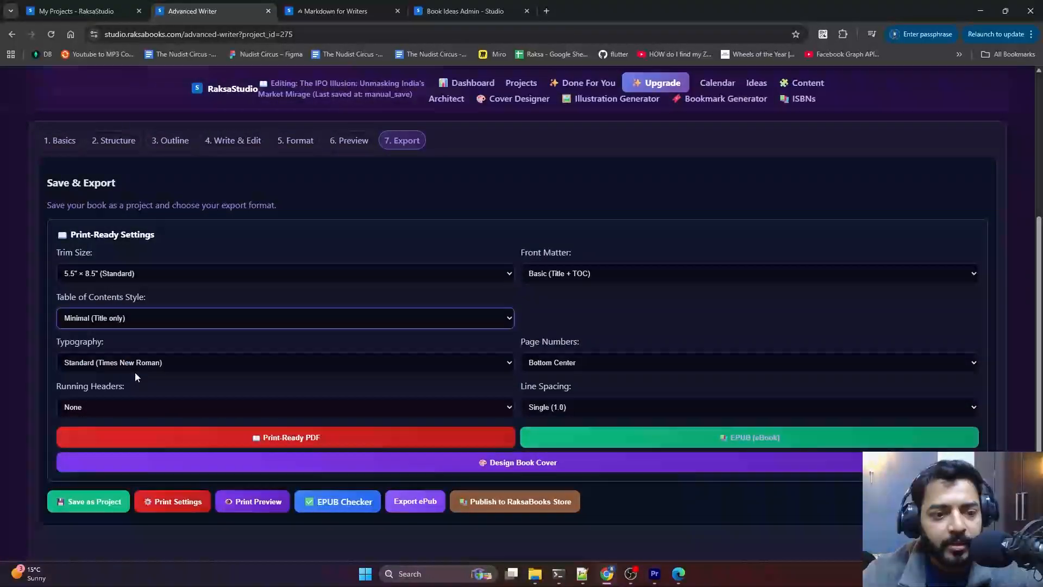
click(135, 368)
click(135, 202)
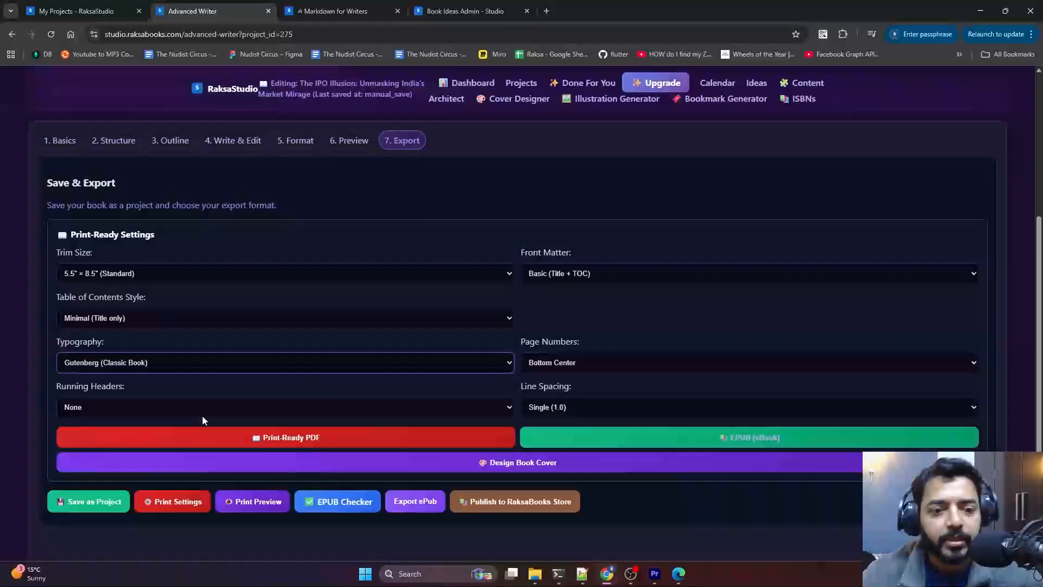
Export the book as a print-ready PDF into the Downloads folder under the suggested file name and open the saved file
click(271, 441)
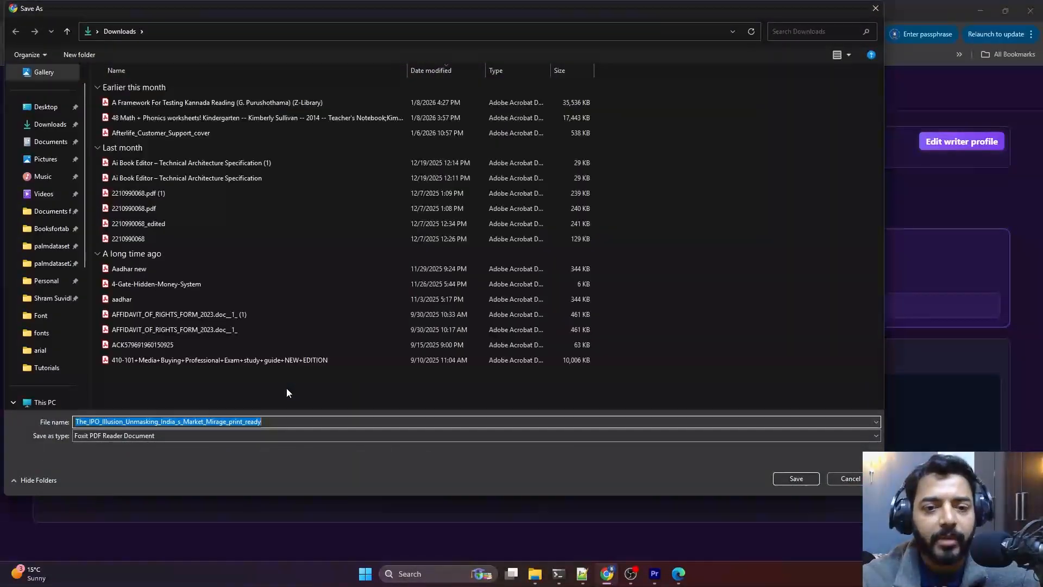
click(796, 478)
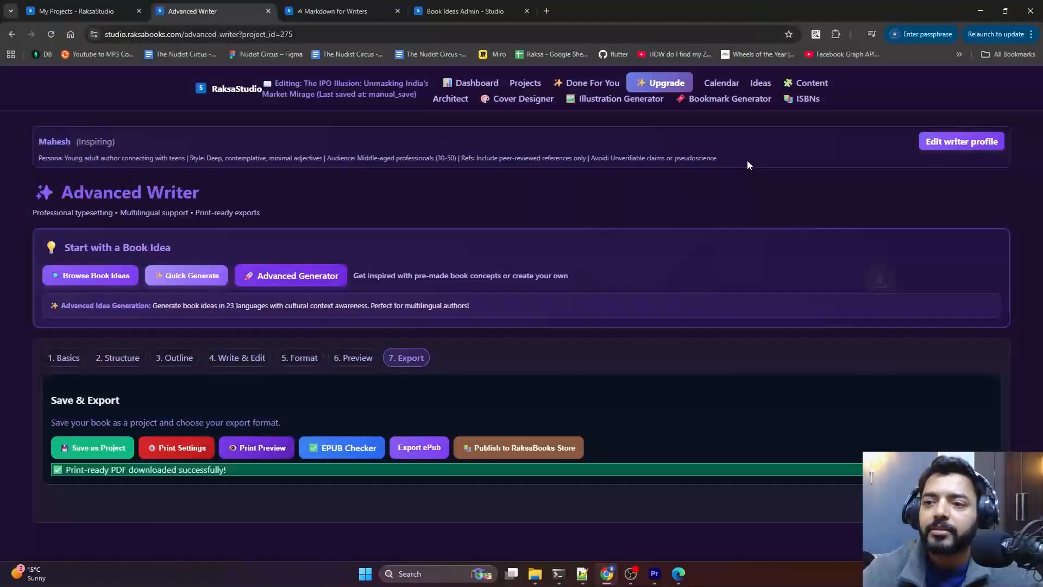
click(774, 60)
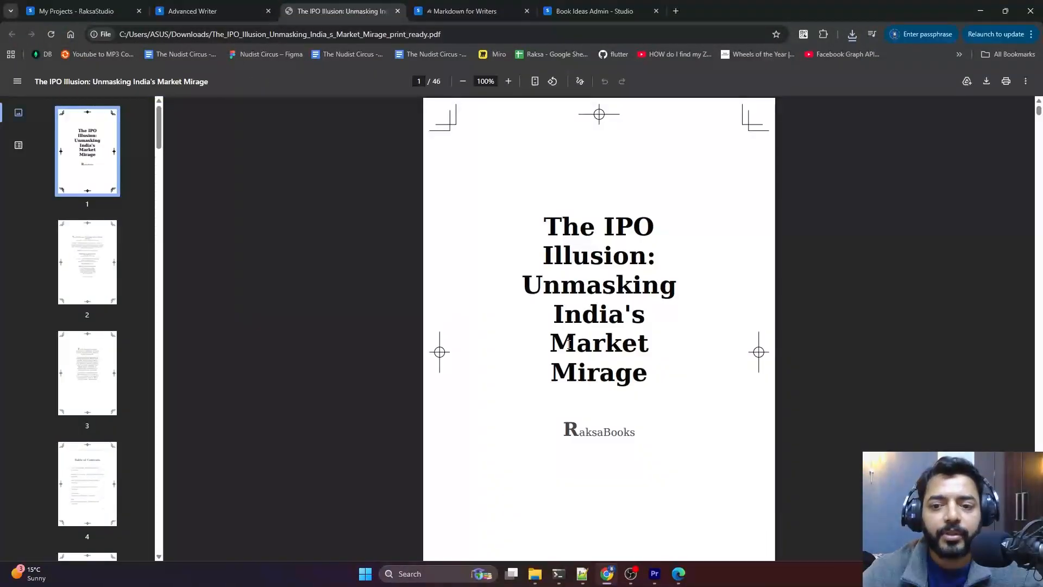
Examine the exported PDF's front matter, highlight the dedication text, check the subheadings around page 22, and close the PDF
scroll(569, 343, down, 20)
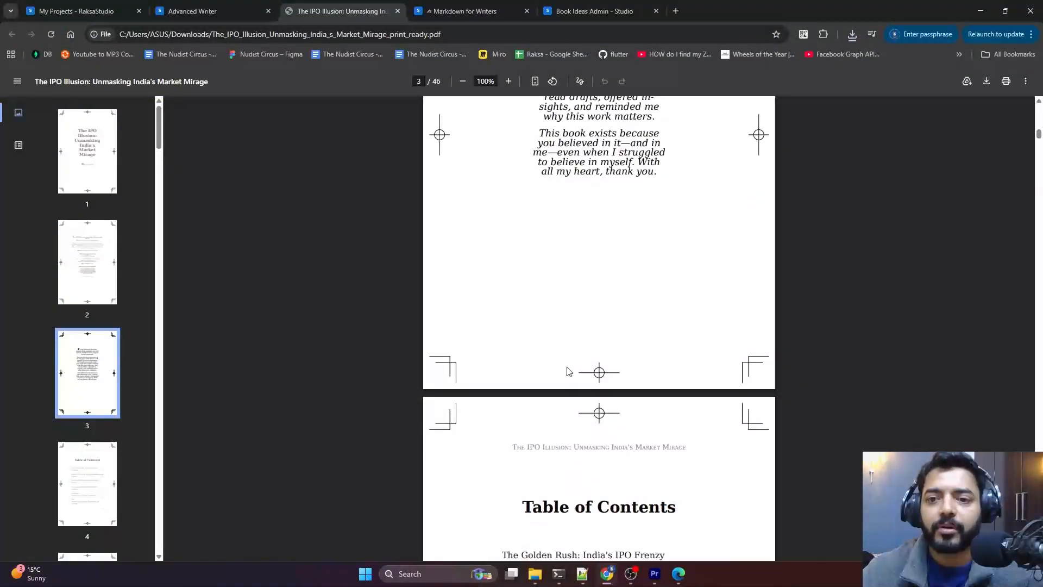
scroll(568, 371, up, 7)
scroll(567, 366, down, 1)
drag(546, 329, 608, 459)
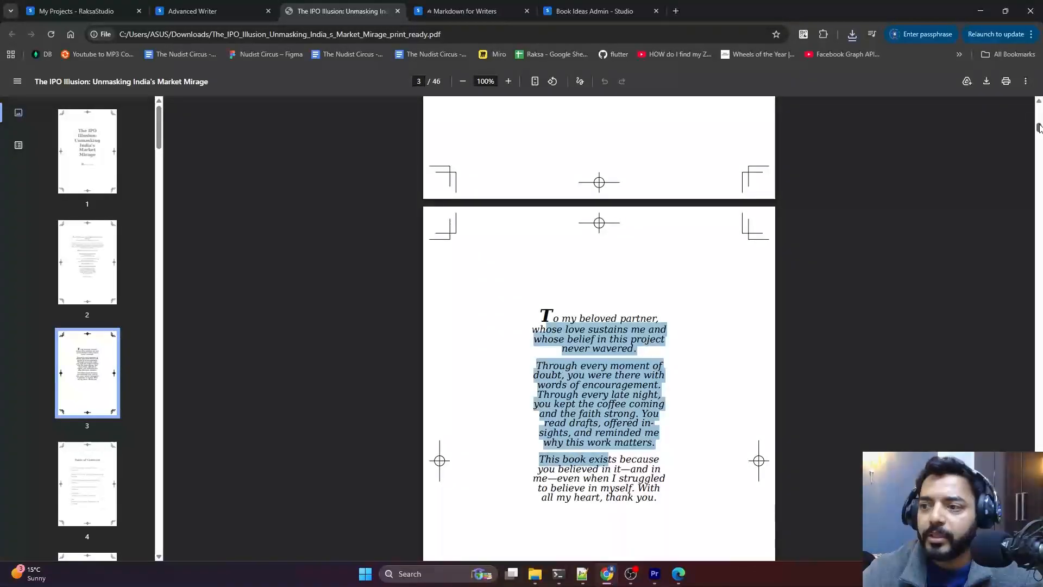
drag(1039, 128, 1039, 311)
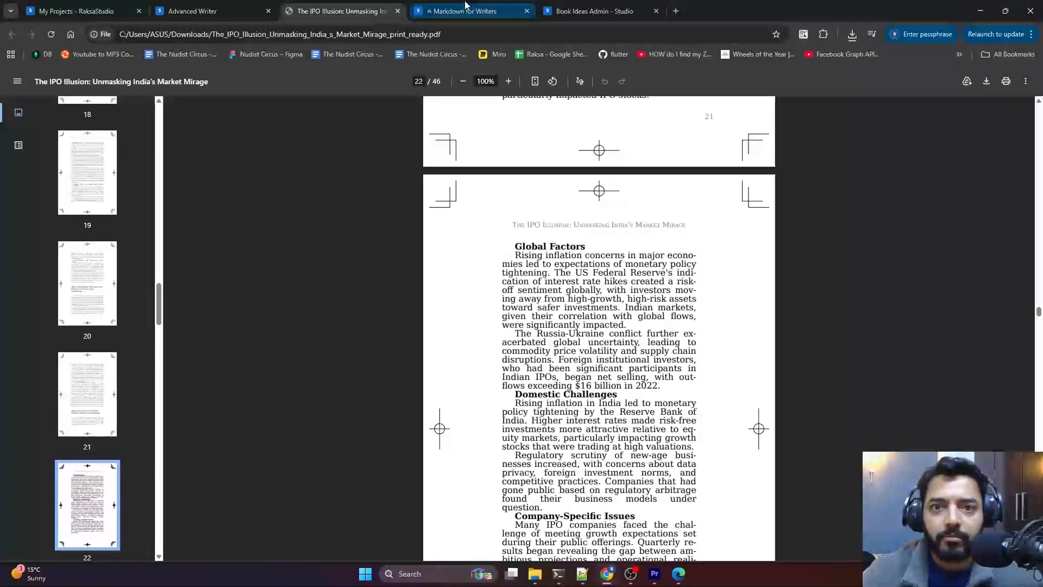
click(397, 13)
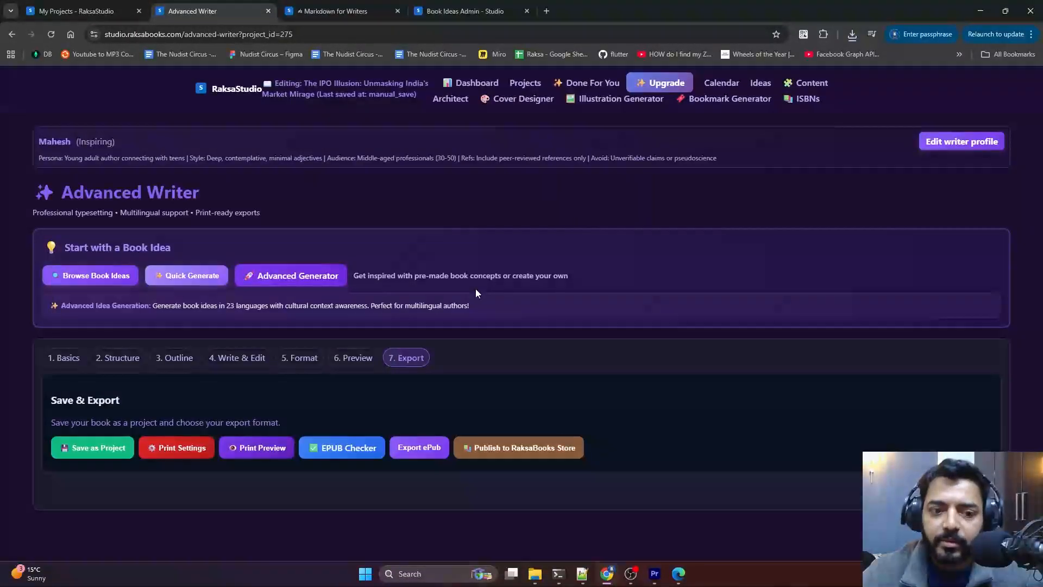